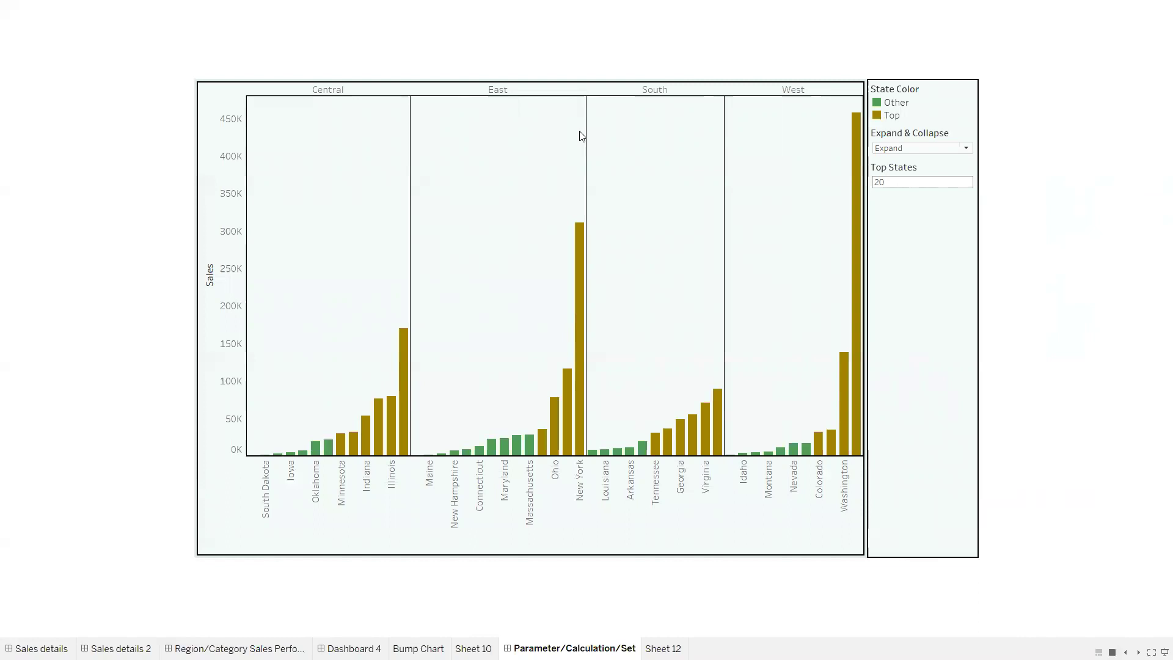
Set the Expand & Collapse parameter to Collapse, inspect the Central region bar, and restore the parameter to Expand.
left_click(905, 149)
left_click(900, 177)
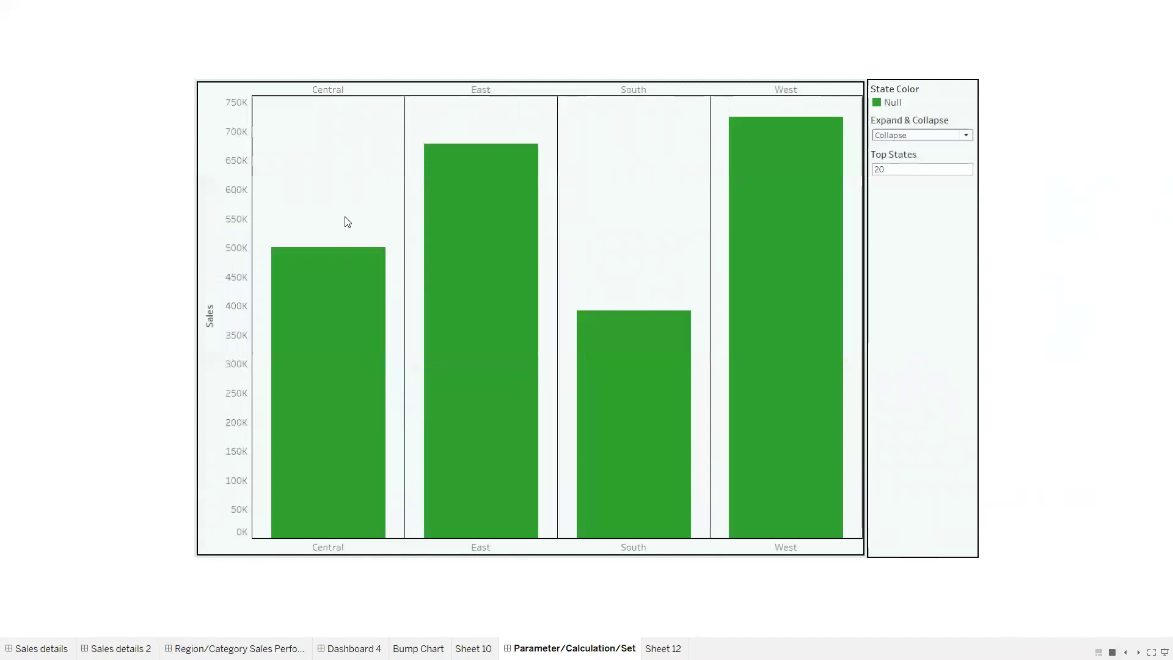
mouse_move(346, 305)
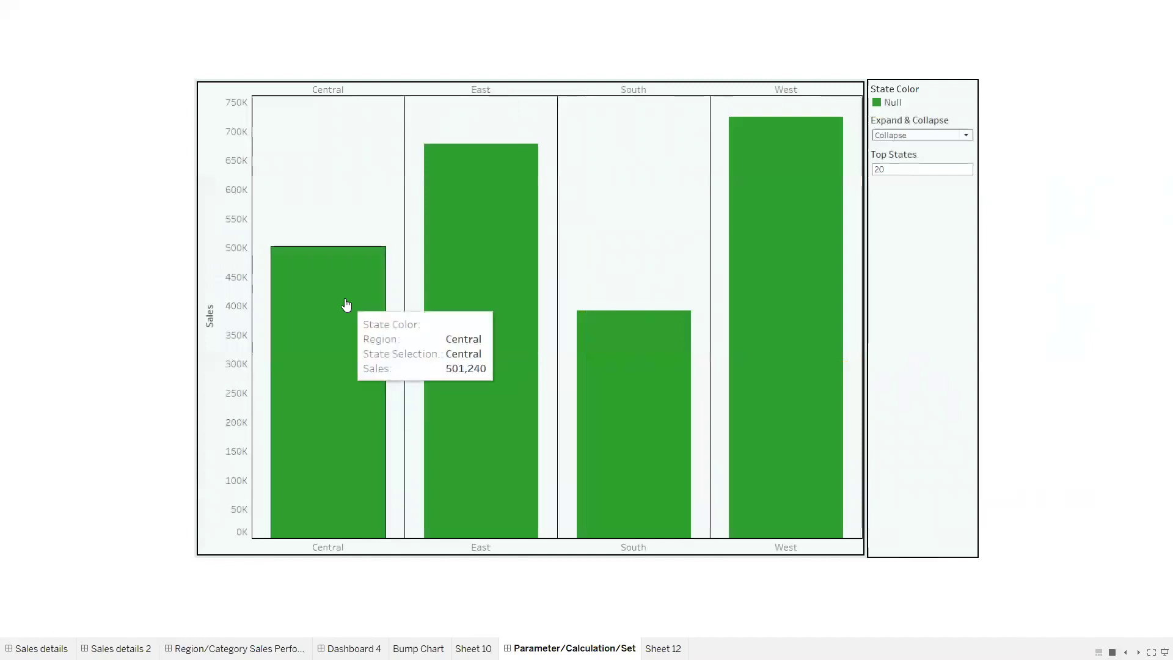
mouse_move(505, 537)
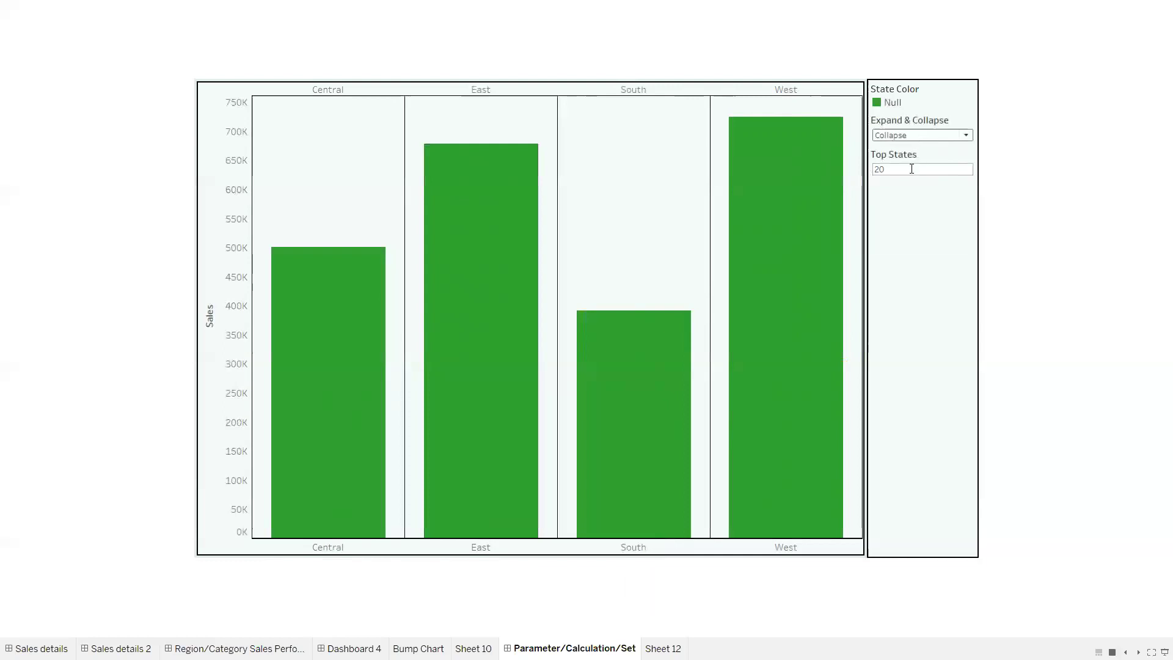
left_click(905, 136)
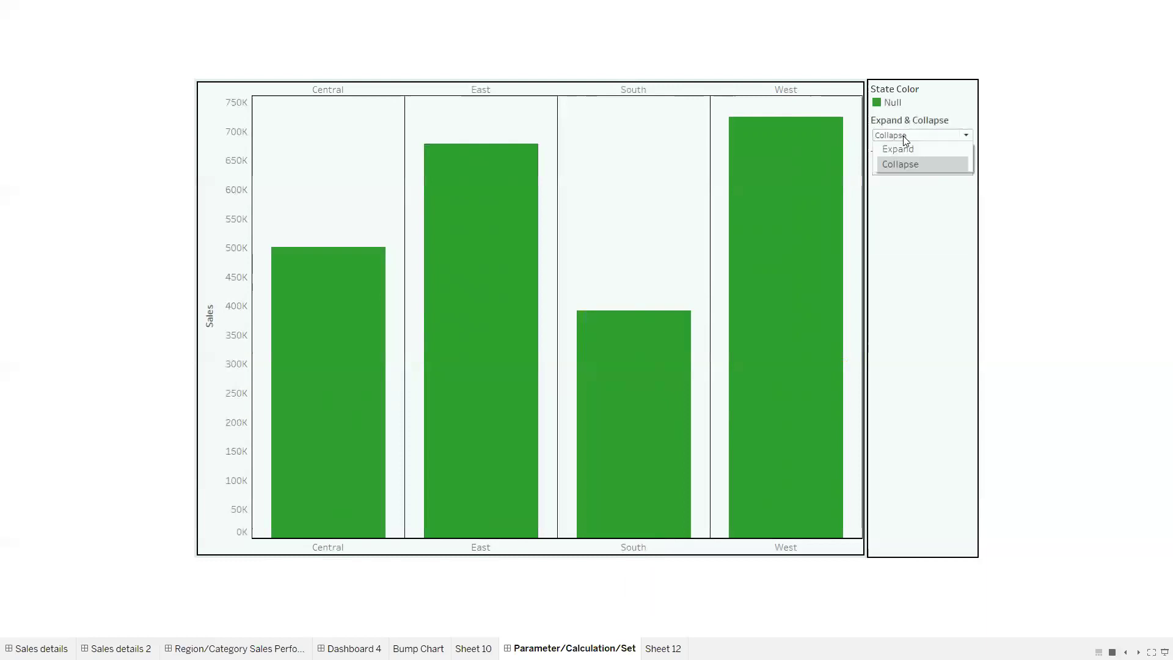
left_click(904, 150)
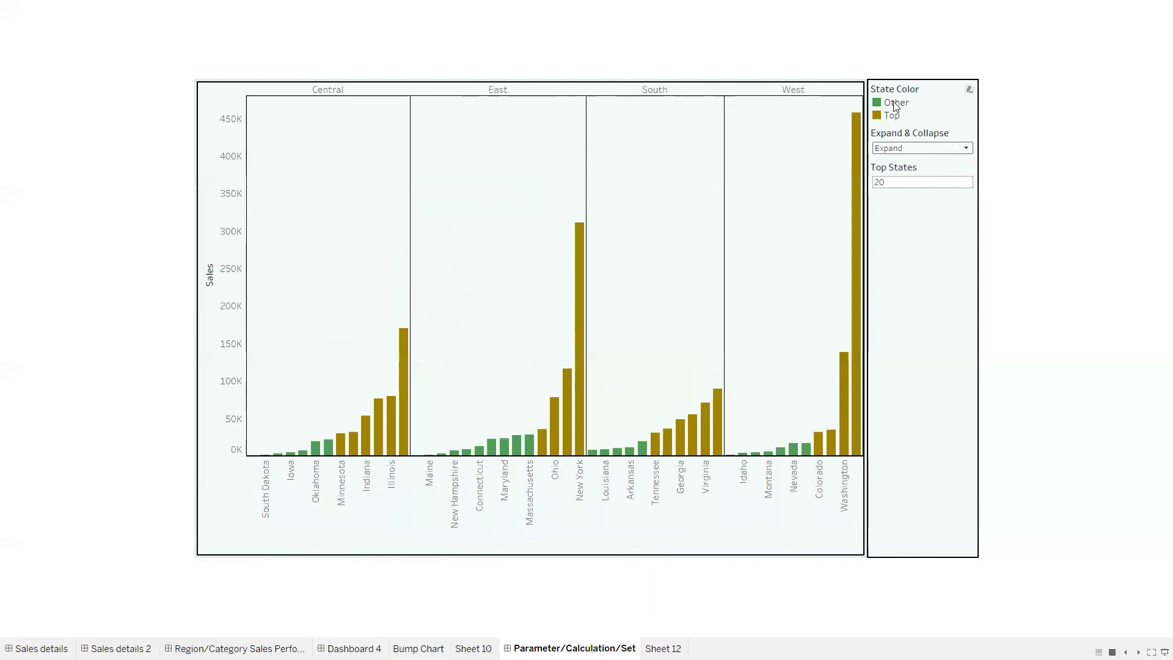
Set the Top States parameter to 10.
left_click(892, 182)
type("10")
key("Return")
Switch to the other Tableau window with the Bump chart workbook.
key("super")
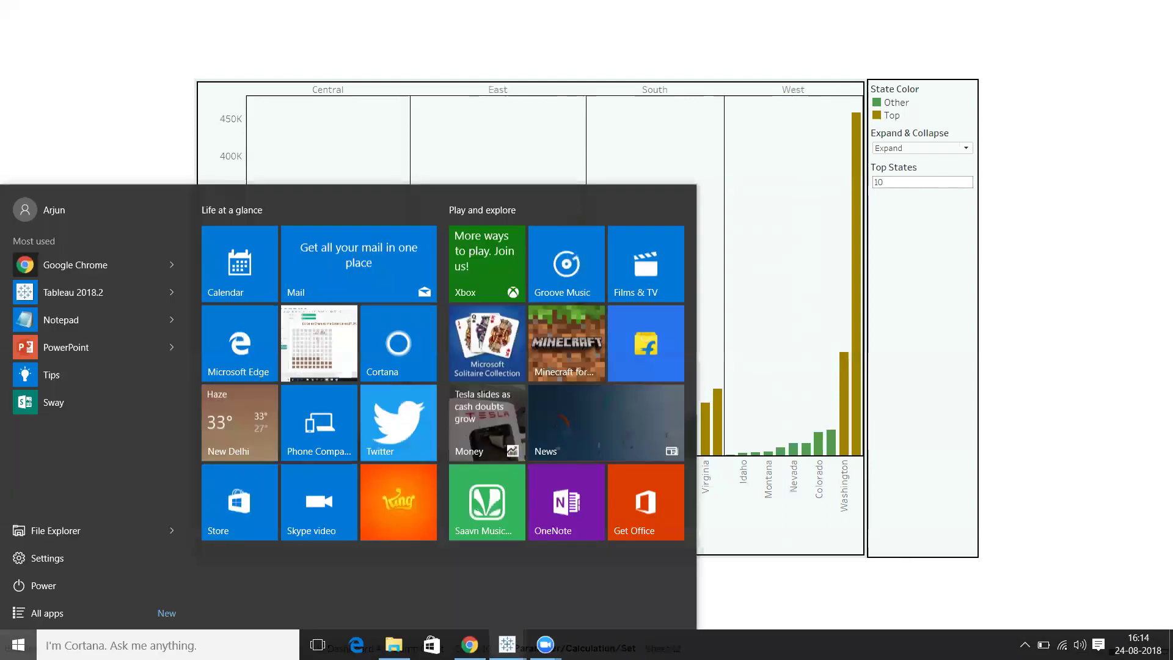
left_click(507, 644)
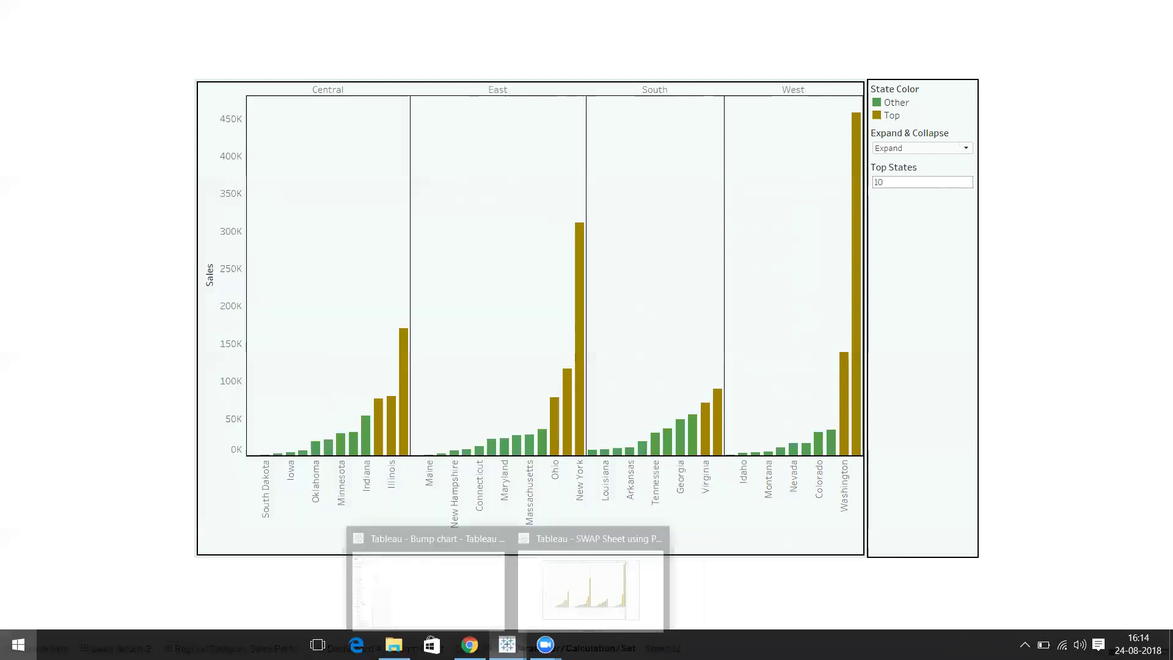
mouse_move(507, 645)
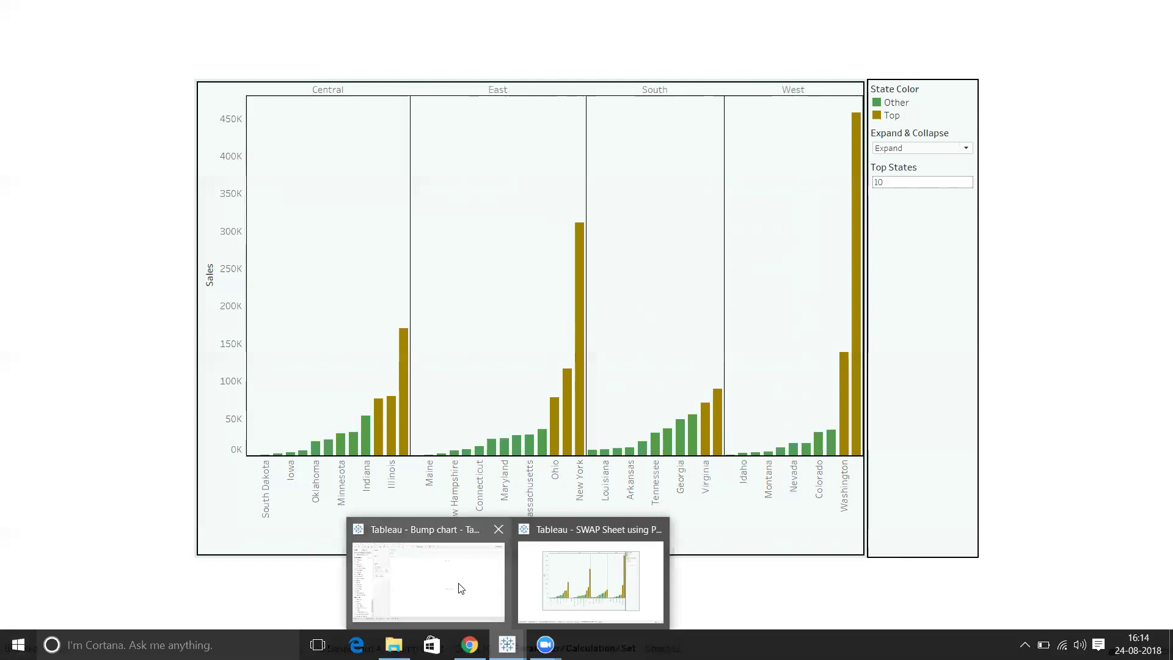
left_click(459, 589)
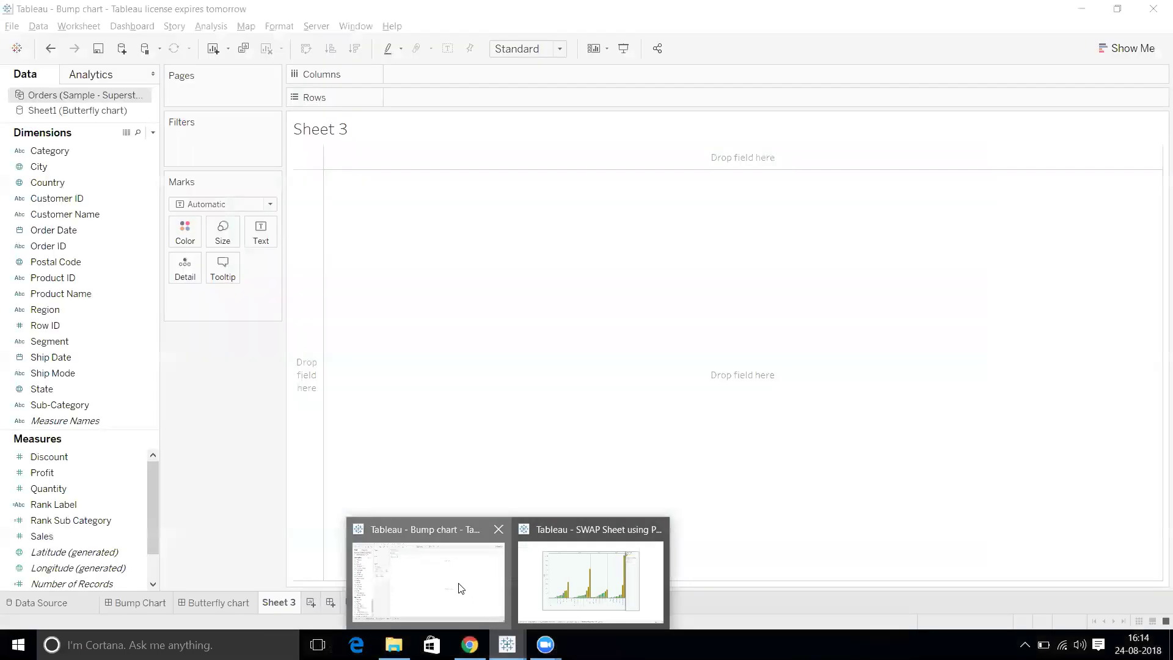
Place the Region and State dimensions on Columns in Sheet 3, with Region first.
left_click(55, 309)
left_click_drag(213, 186, 438, 77)
left_click(57, 400)
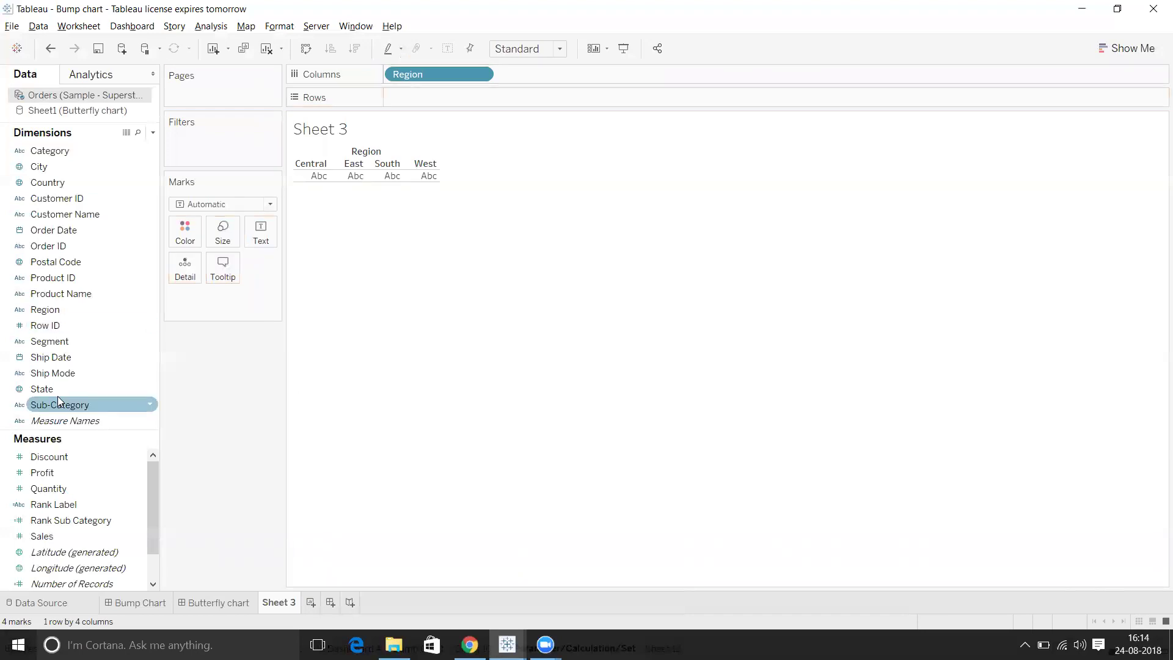
left_click_drag(52, 388, 541, 72)
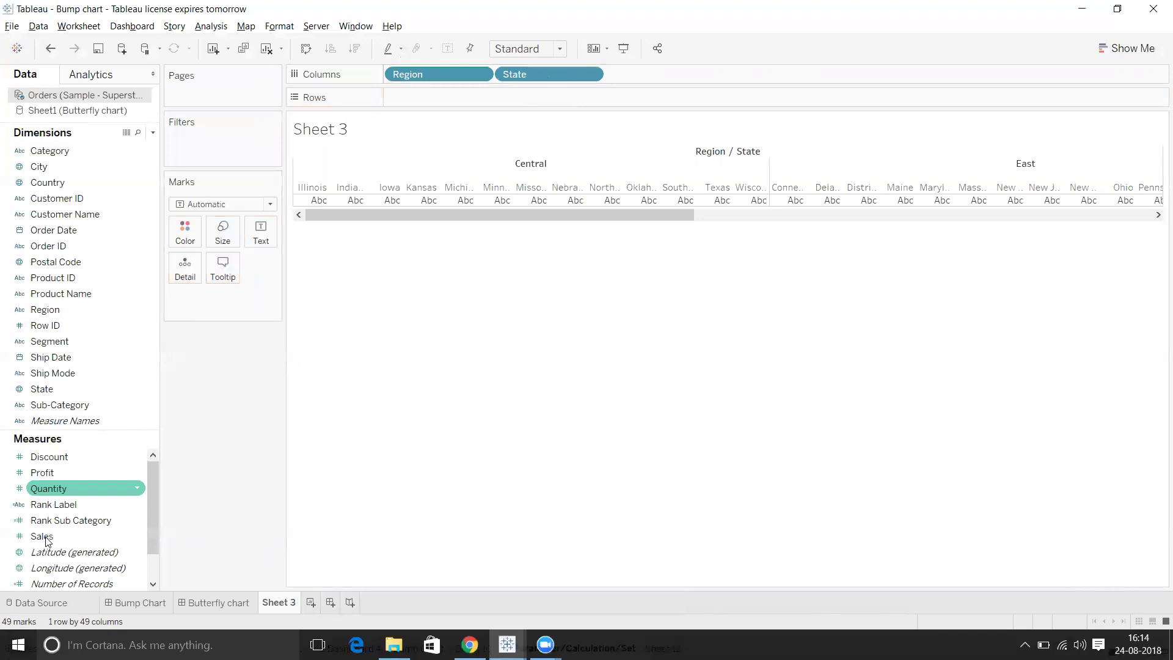
Add Sales to the view and show it as vertical bars by Region and State.
left_click_drag(41, 535, 261, 230)
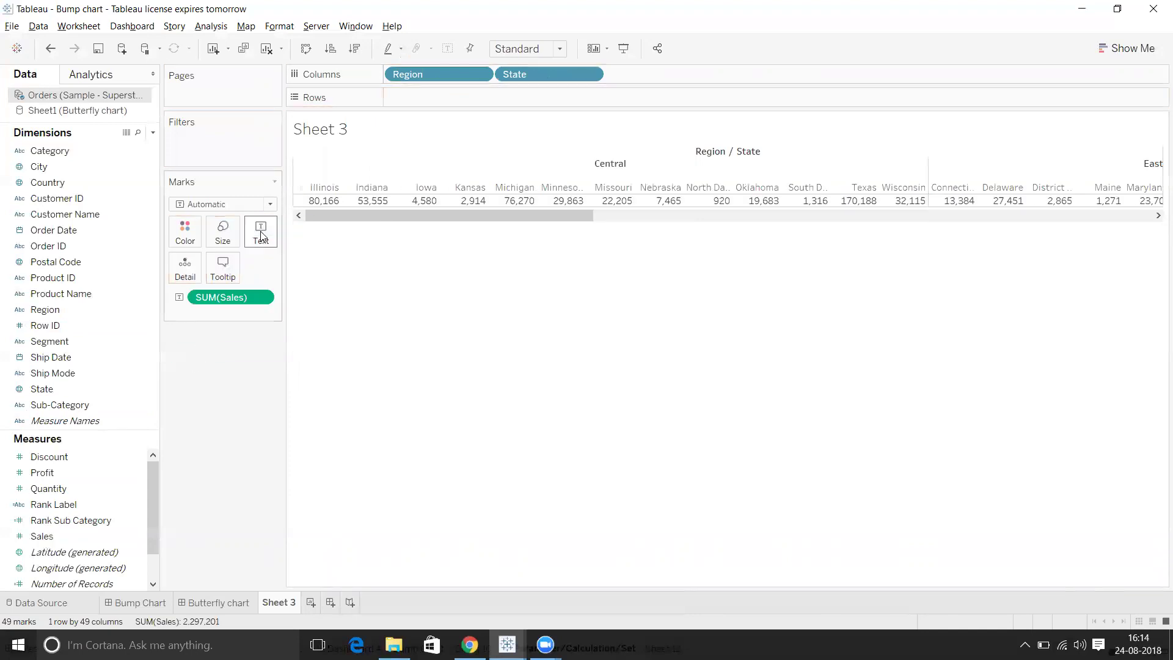
left_click(1133, 50)
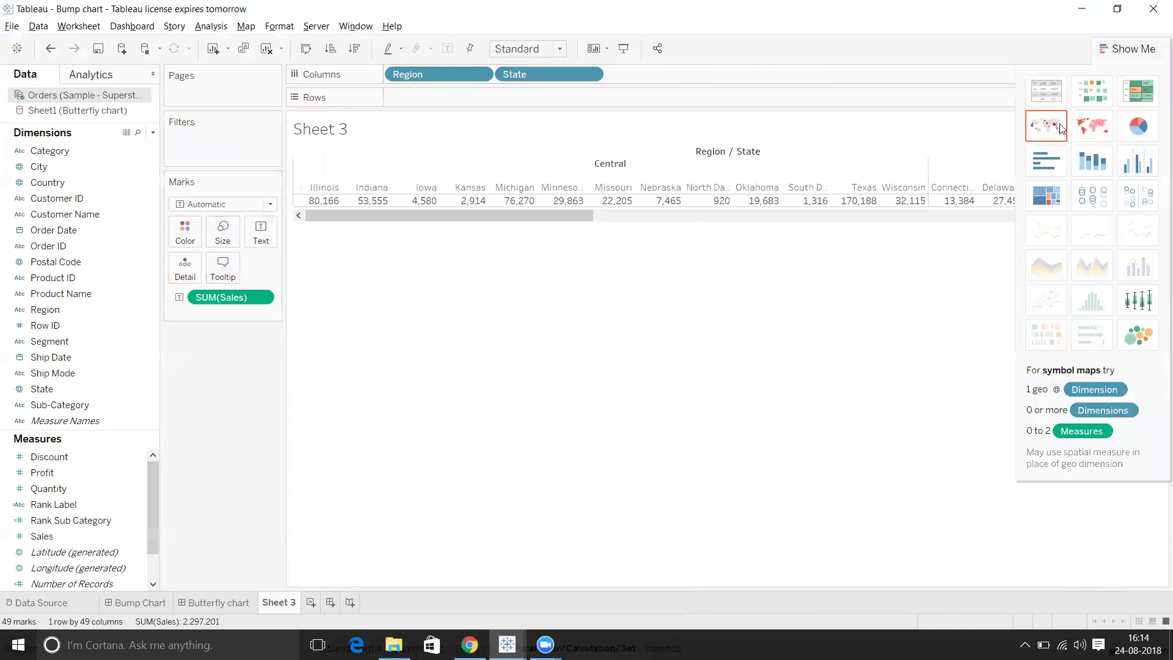
left_click(1045, 162)
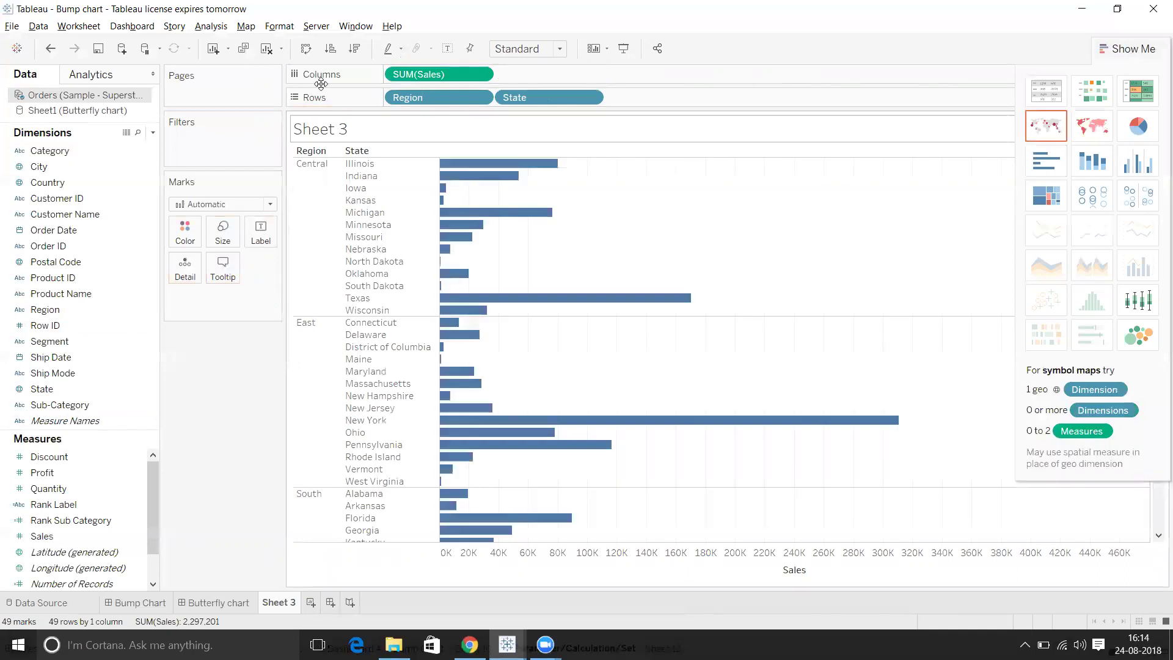
left_click(313, 53)
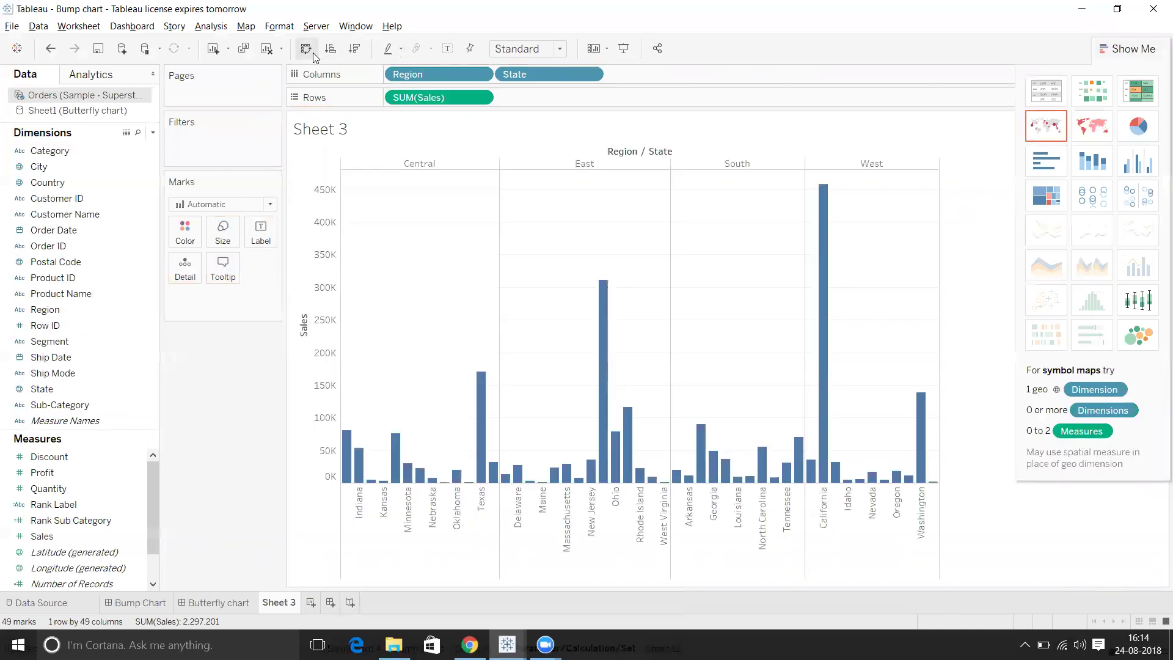
left_click(1132, 49)
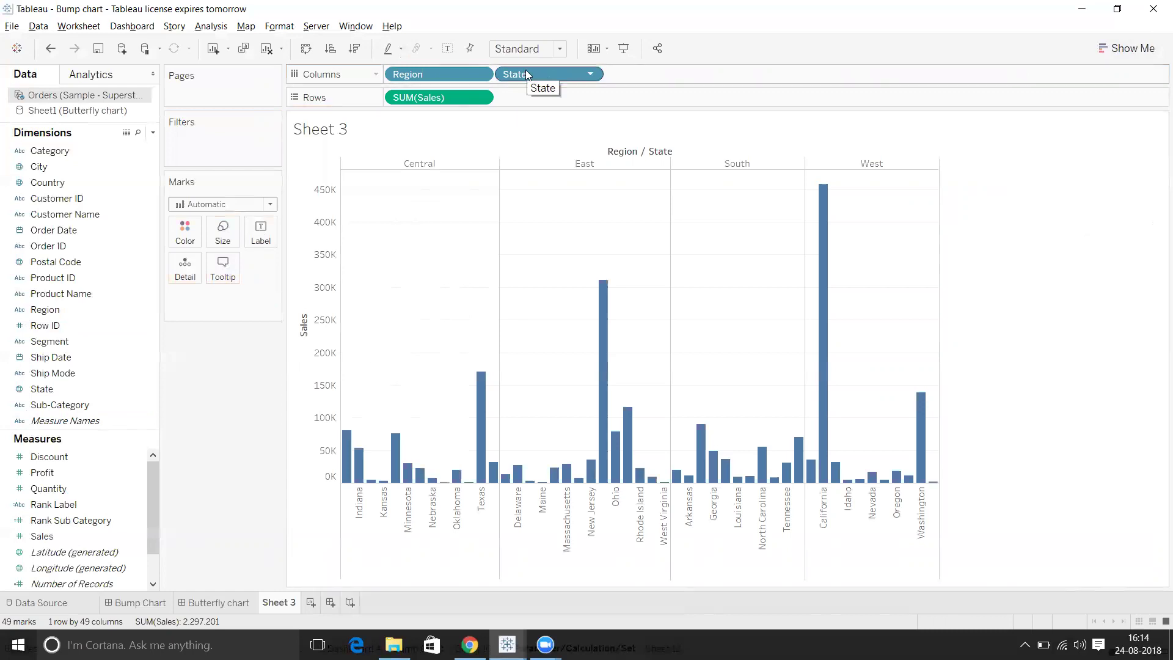
Start a new parameter named Expand/Collapse and restrict its allowable values to a list.
right_click(70, 556)
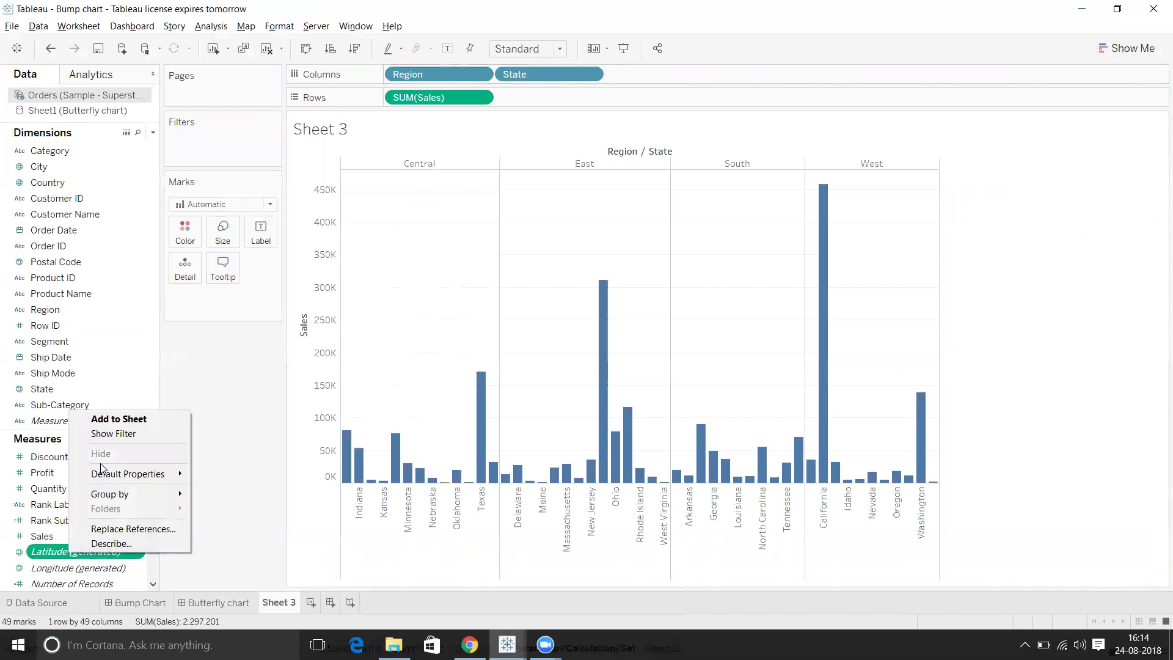
left_click(152, 133)
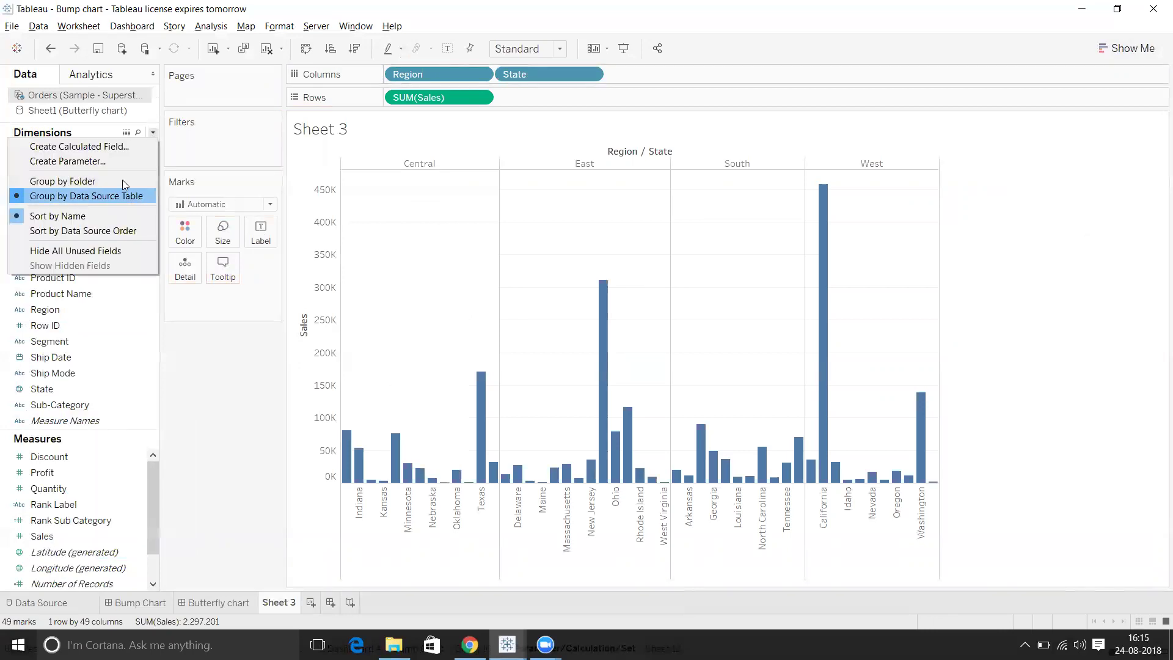
left_click(118, 162)
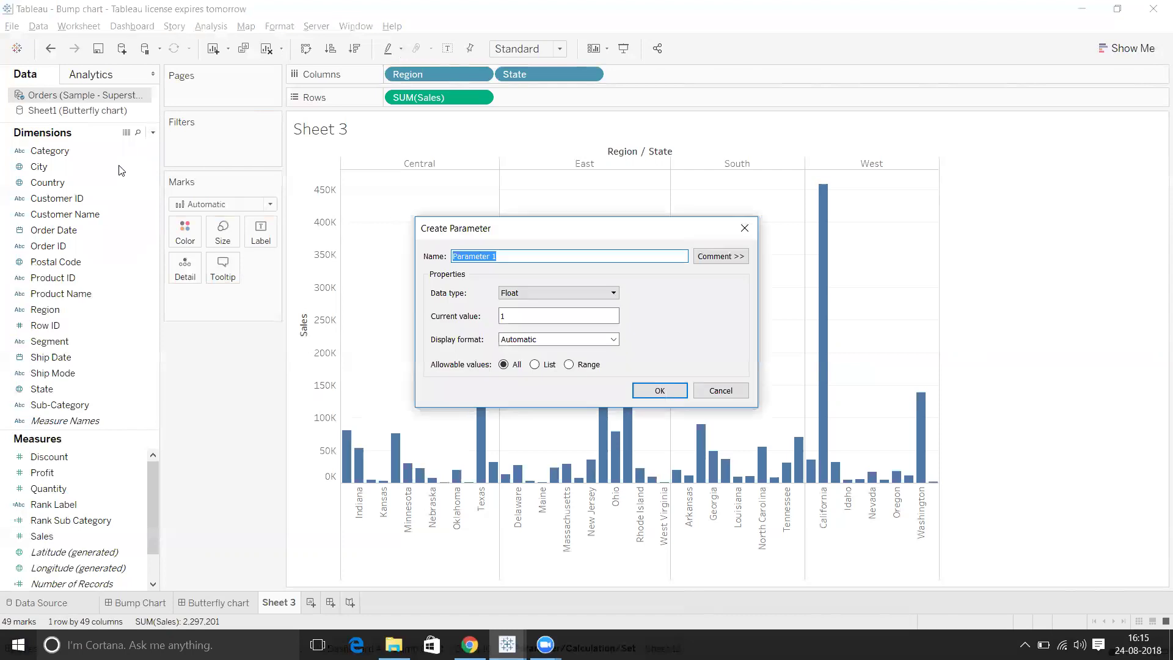
type("Expand/Collapse")
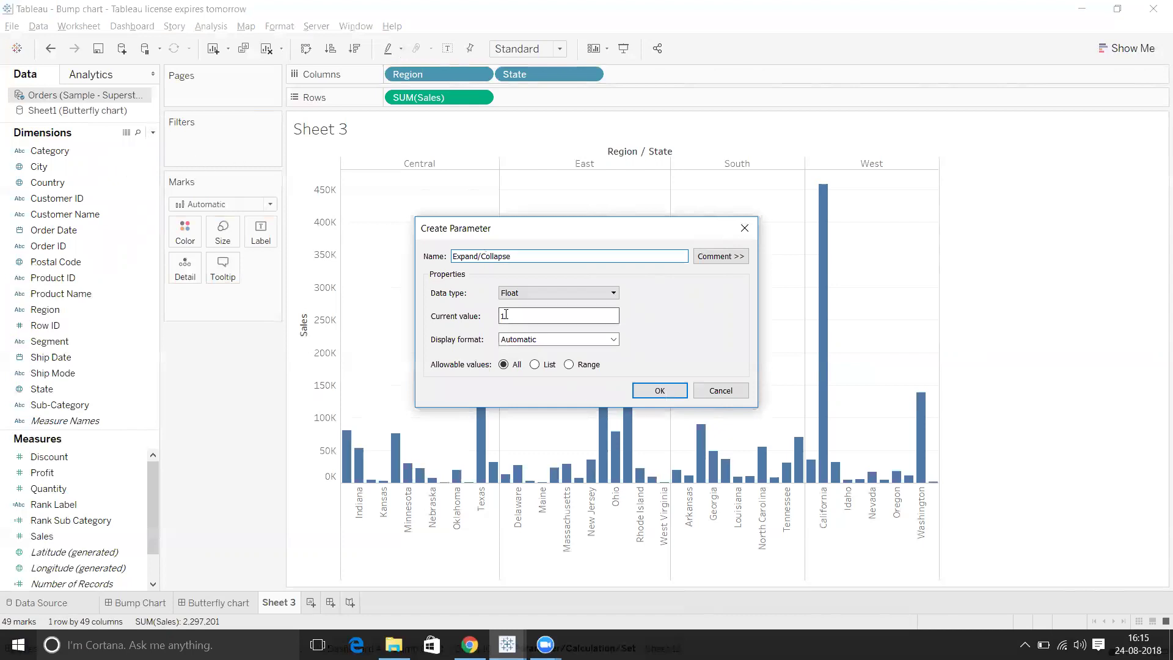
left_click(535, 365)
Try to add Expand to the list of values while the parameter's data type is Float.
left_click(497, 424)
type("Expand")
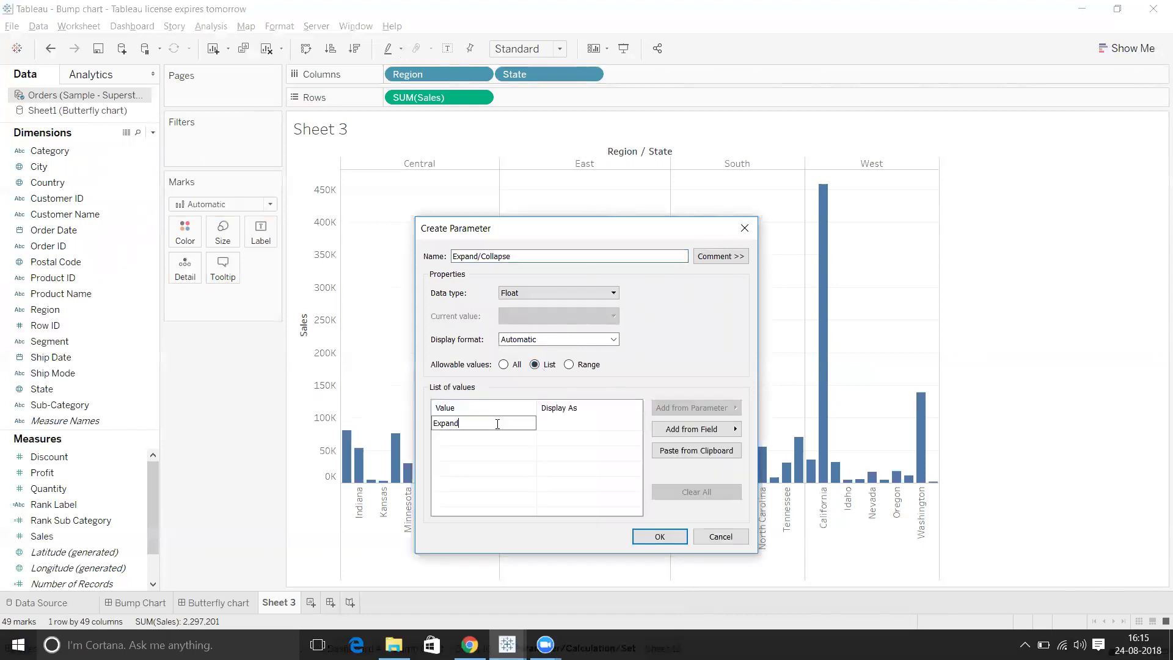
key("Return")
Change the parameter's data type to String and add Expand as the first list value.
left_click(523, 293)
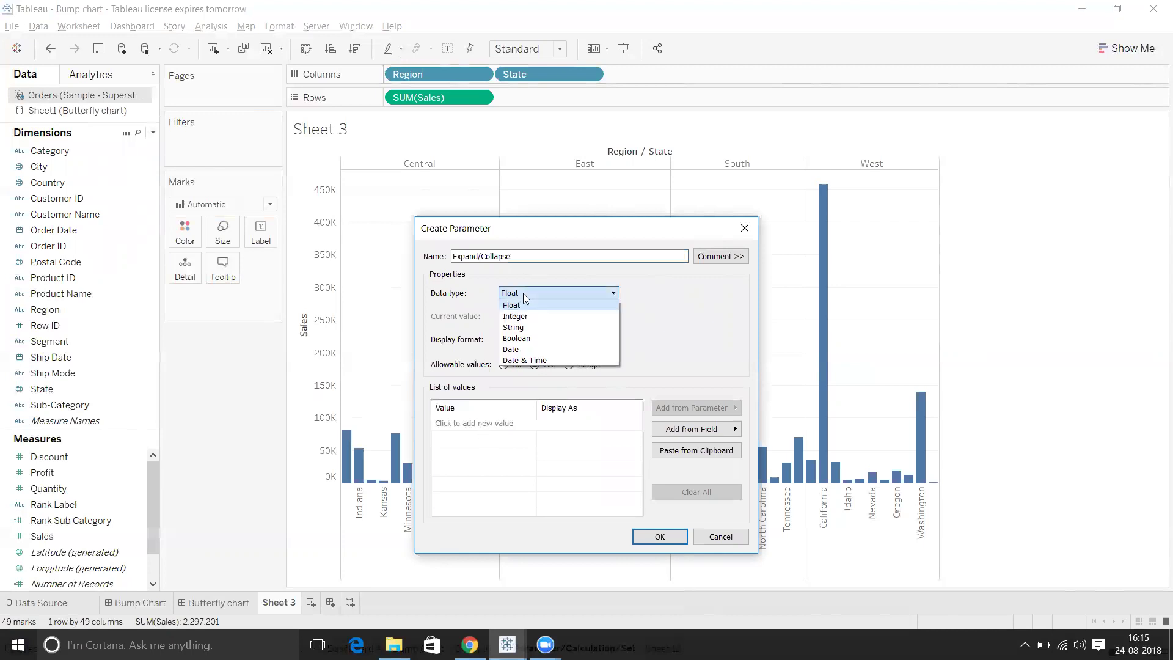
left_click(523, 325)
left_click(495, 421)
type("Exo")
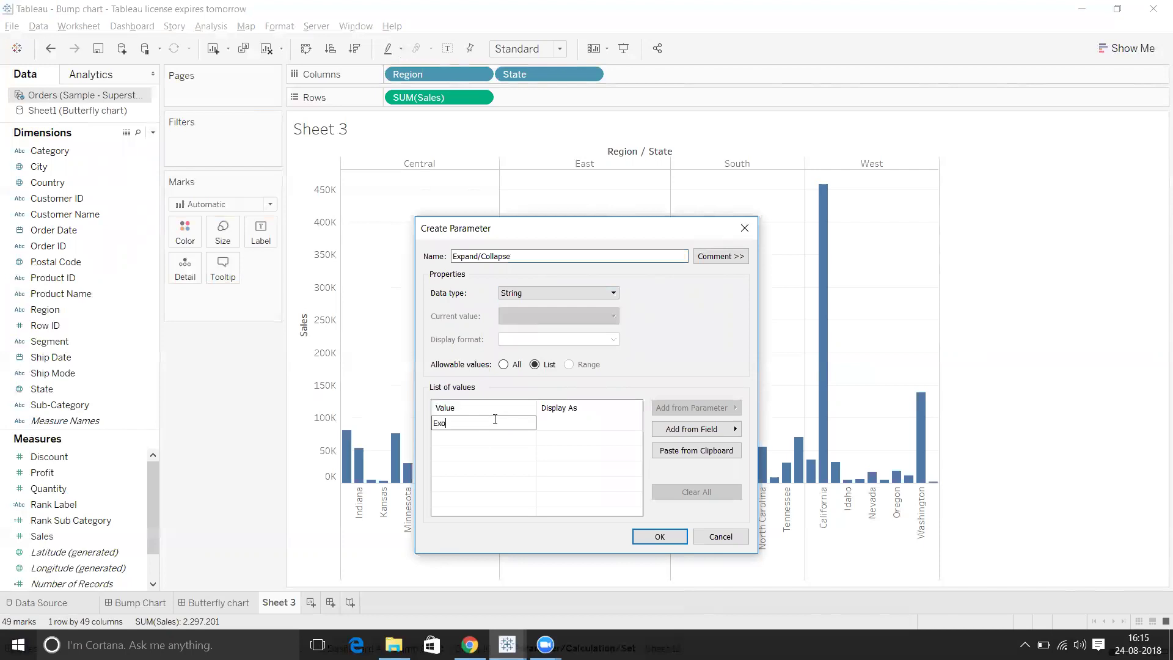
key("BackSpace")
type("pand")
Add Collapse as the second list value and create the parameter.
left_click(490, 436)
type("Collasp")
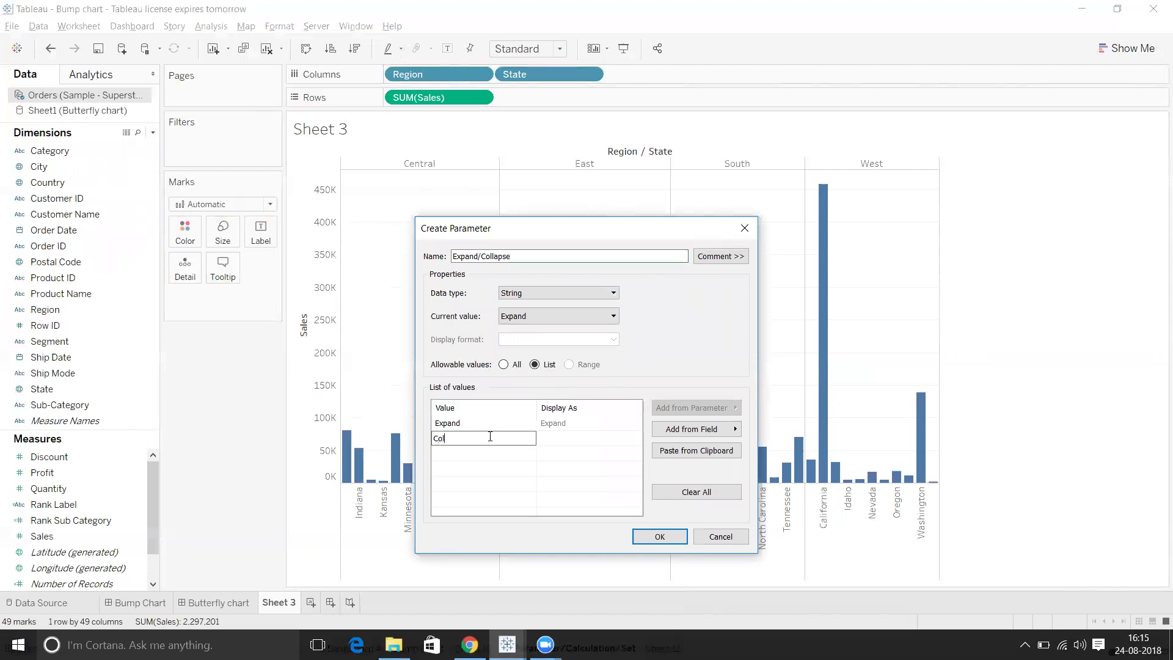
key("BackSpace")
key("BackSpace")
type("pse")
left_click(488, 474)
left_click(658, 540)
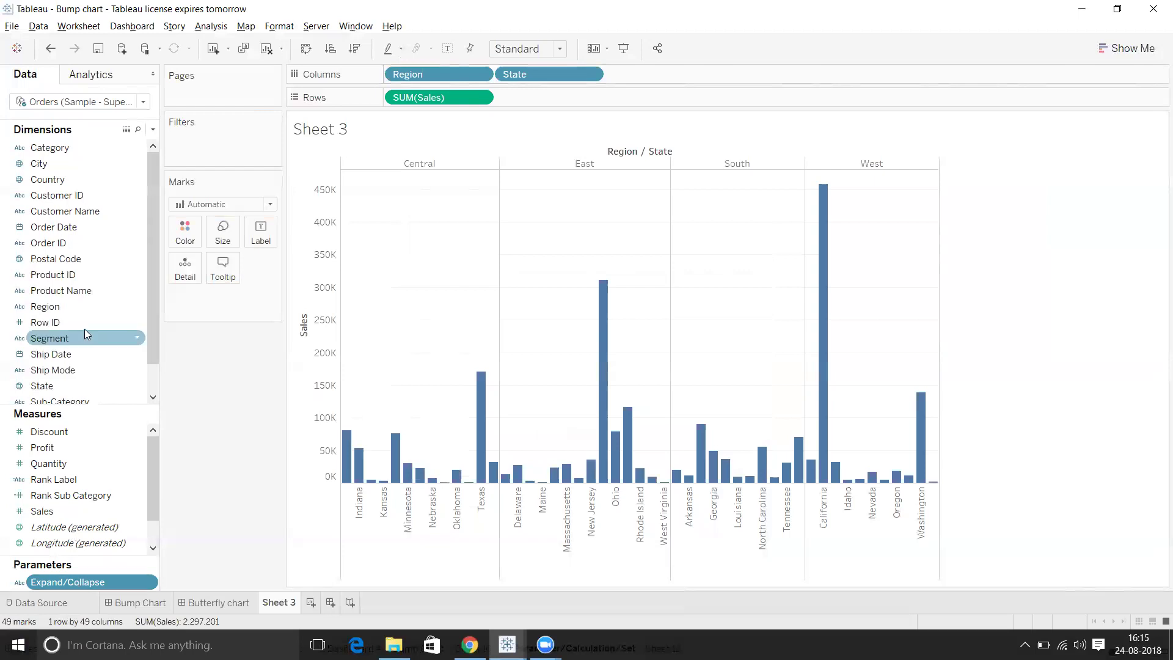
Create a calculated field from the State dimension and name it Expand/Collpase.Clac.
right_click(66, 388)
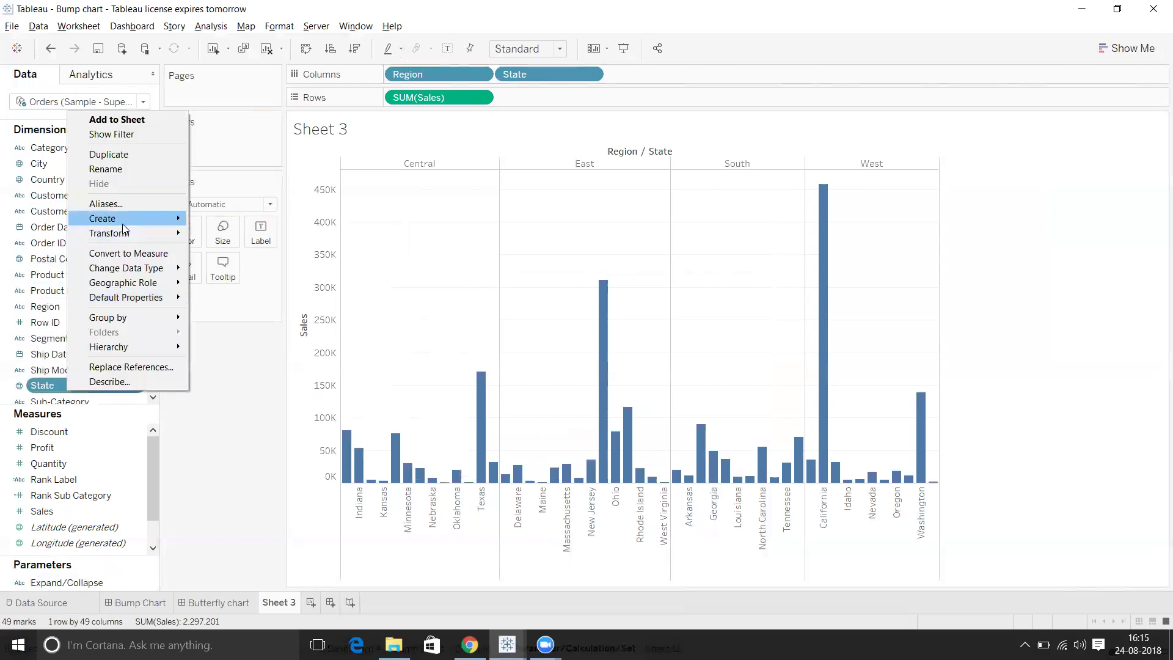
mouse_move(150, 218)
left_click(212, 222)
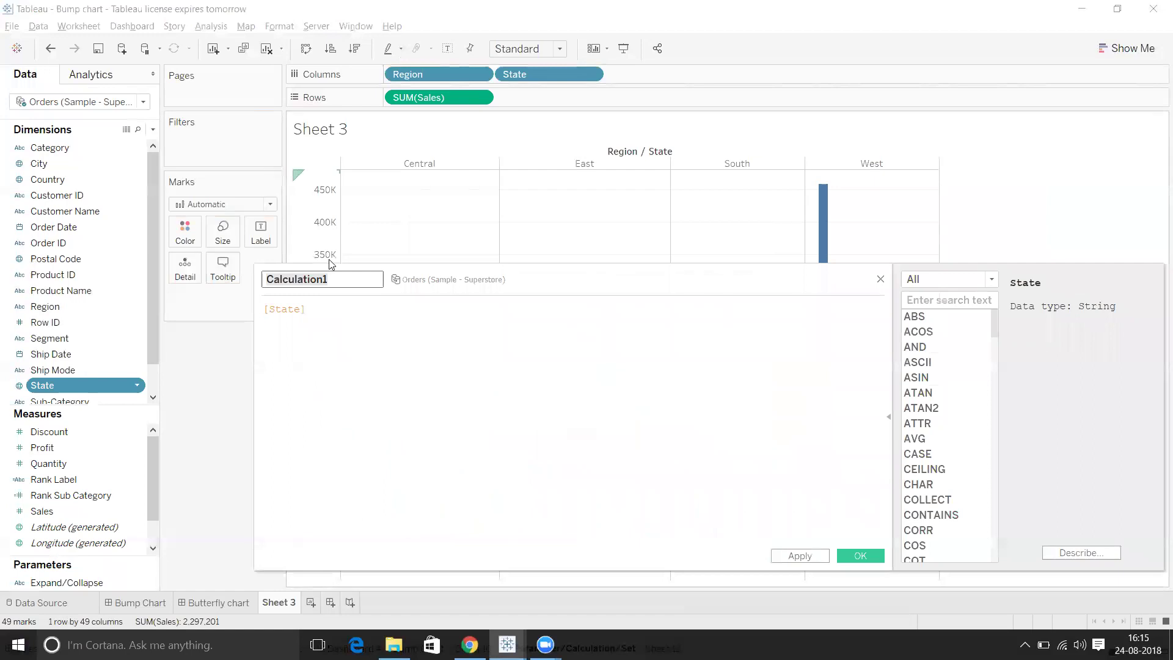
type("E")
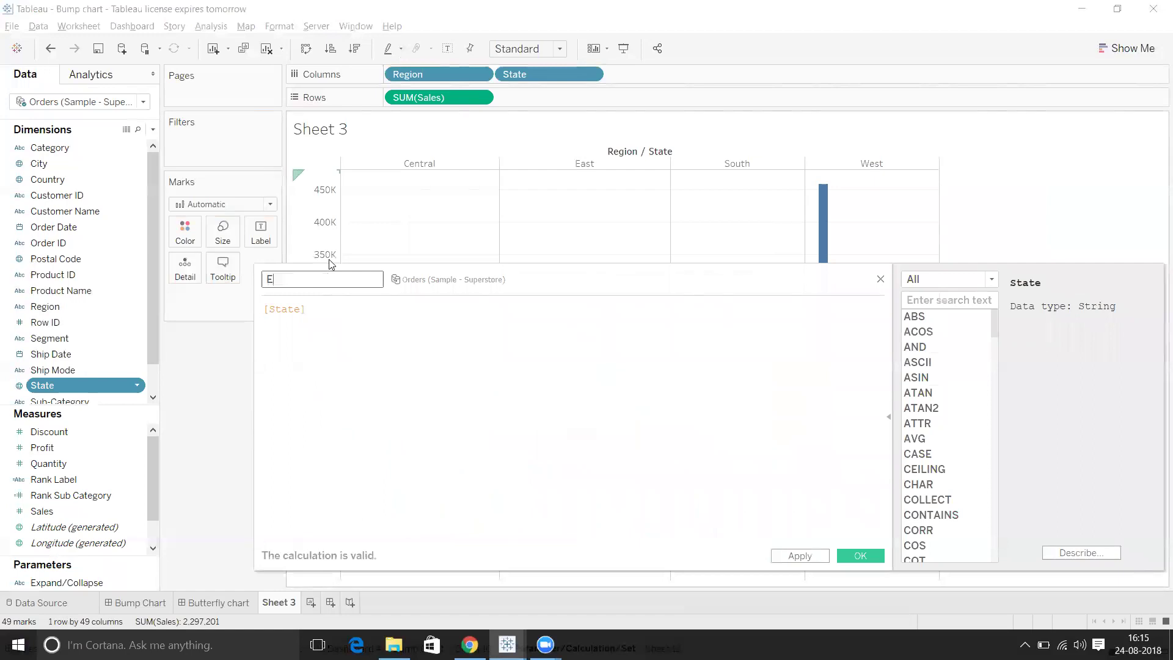
type("xpand/Collpase.Clac")
Replace the State formula with the condition IF [Expand/Collapse]="Expand", using the Expand/Collapse parameter.
left_click_drag(310, 312, 240, 312)
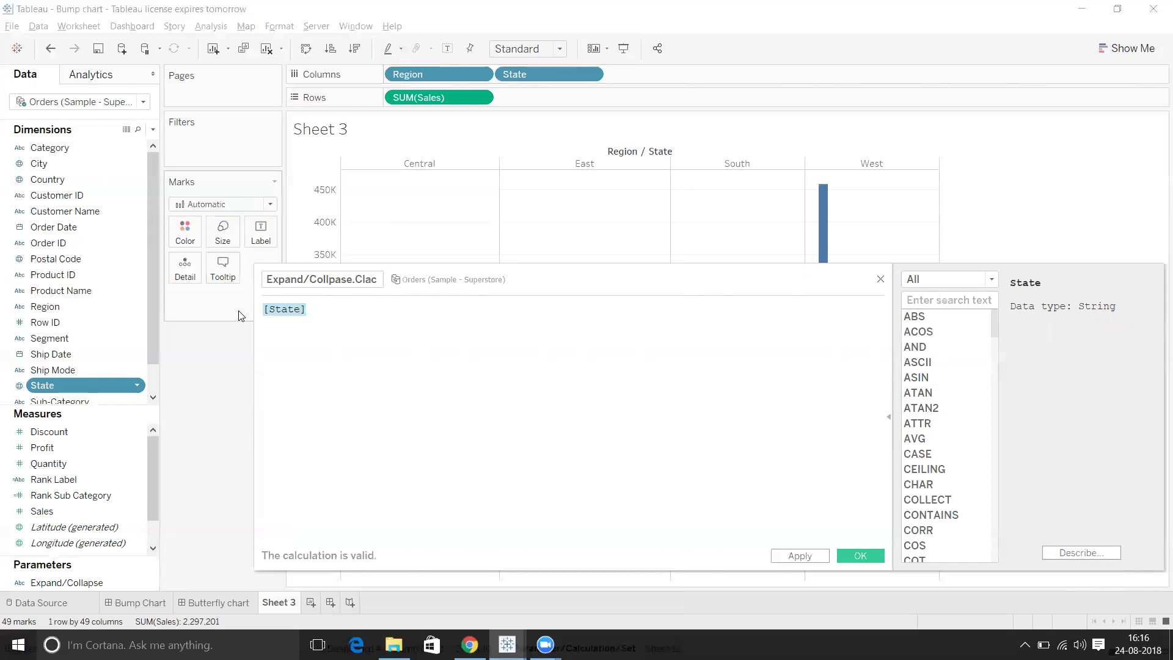
type("IF")
left_click_drag(90, 583, 386, 328)
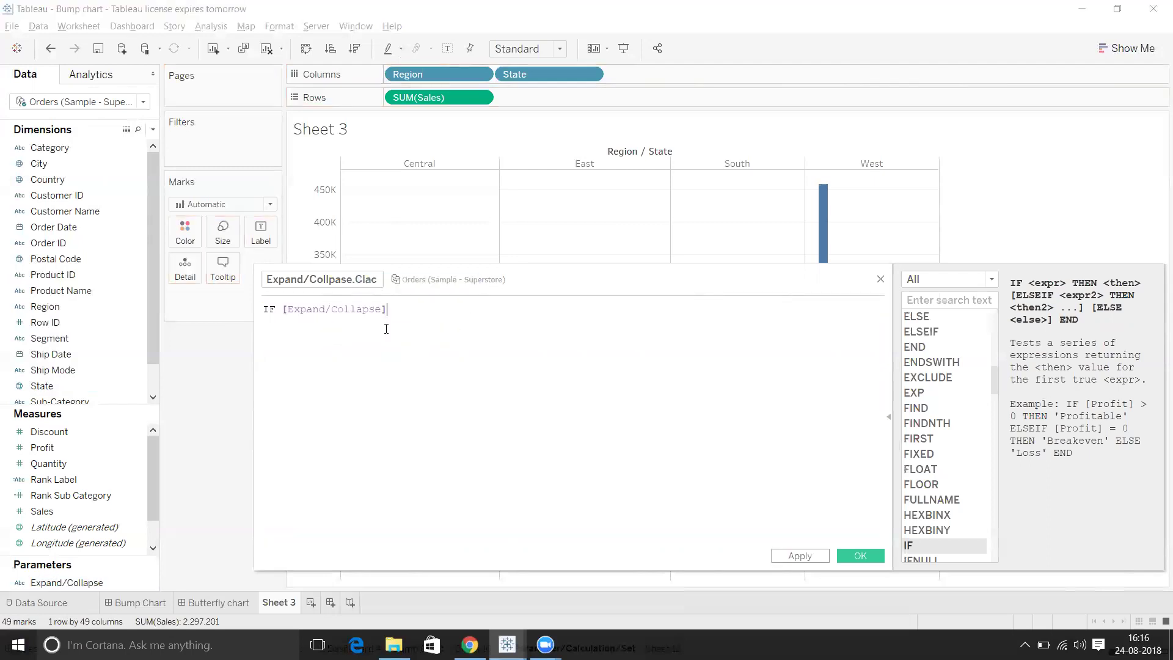
type("=Ex")
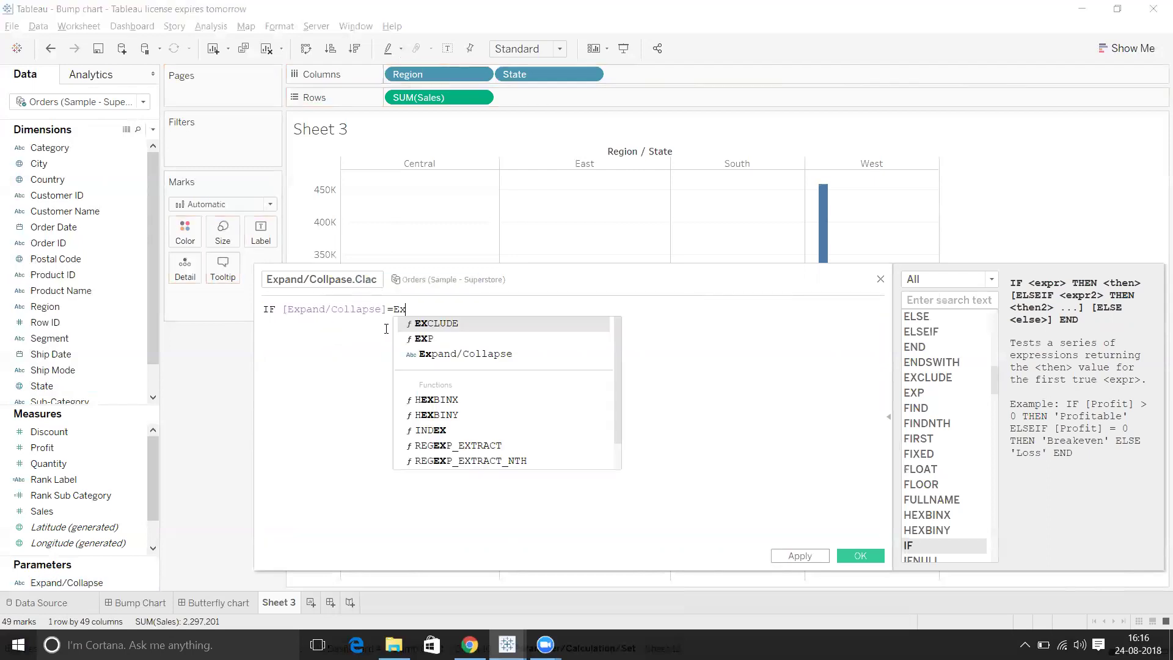
type("pan")
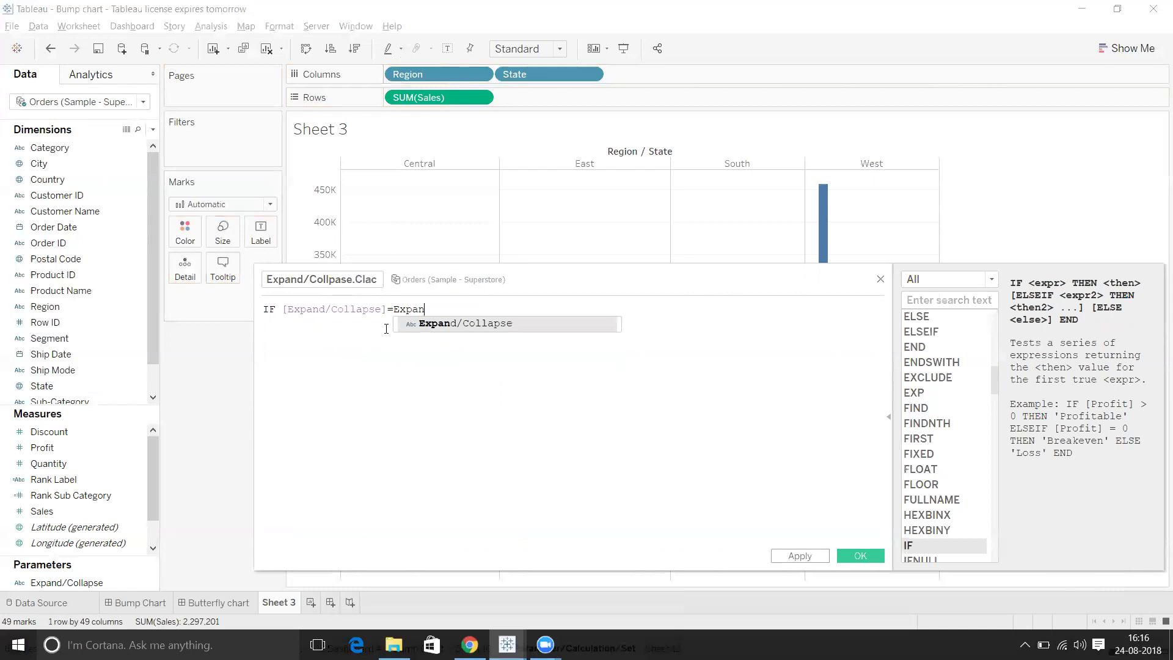
type("d")
left_click(395, 309)
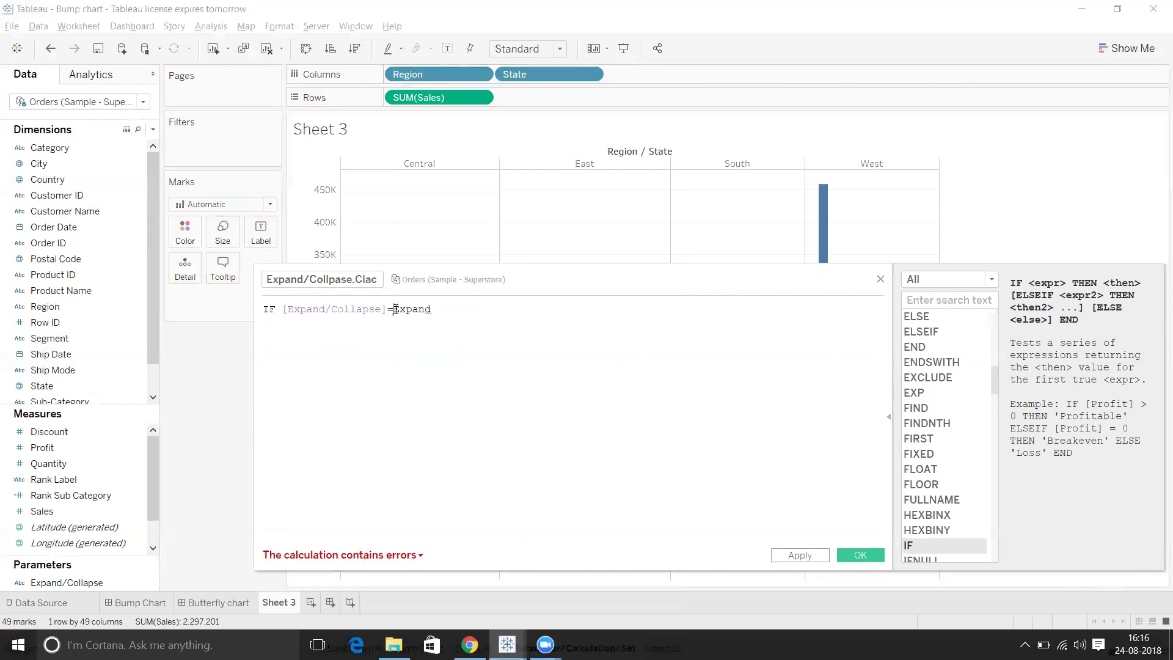
type("'")
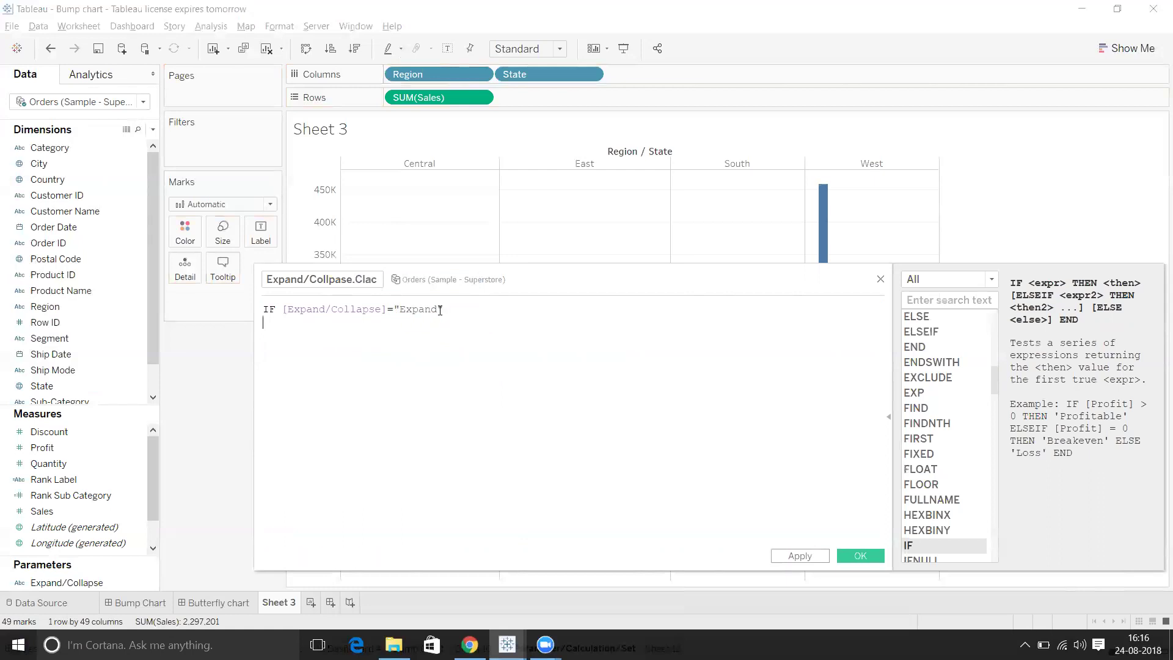
key("Return")
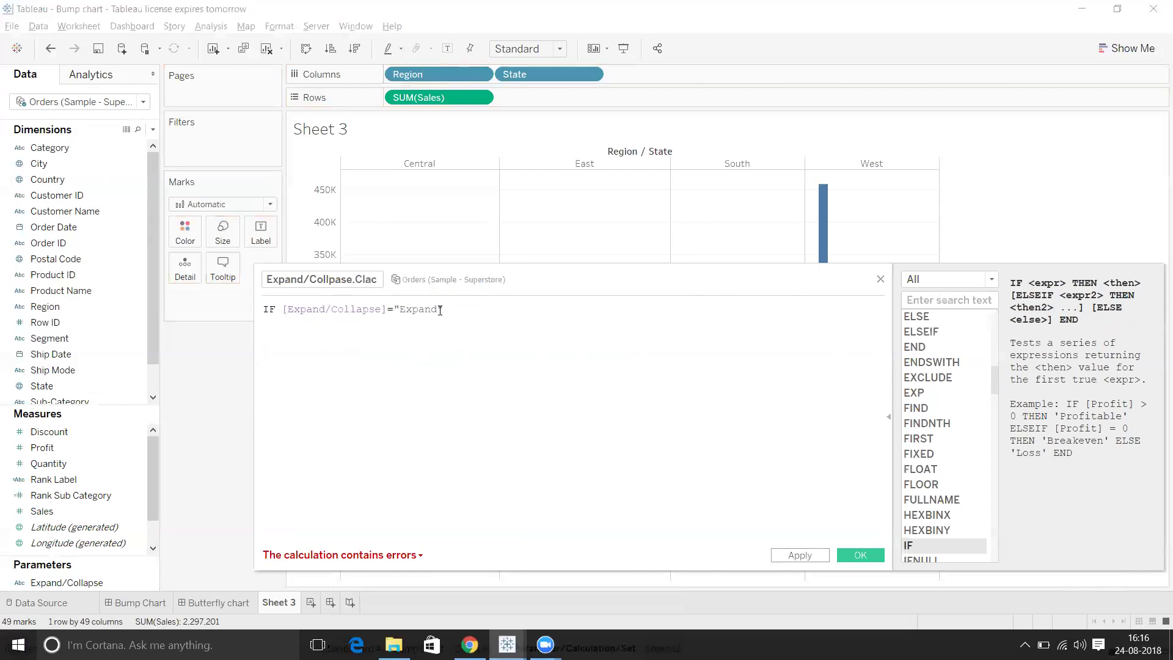
Add the [State] field as the result on the second formula line, followed by ELSE.
type("Sta")
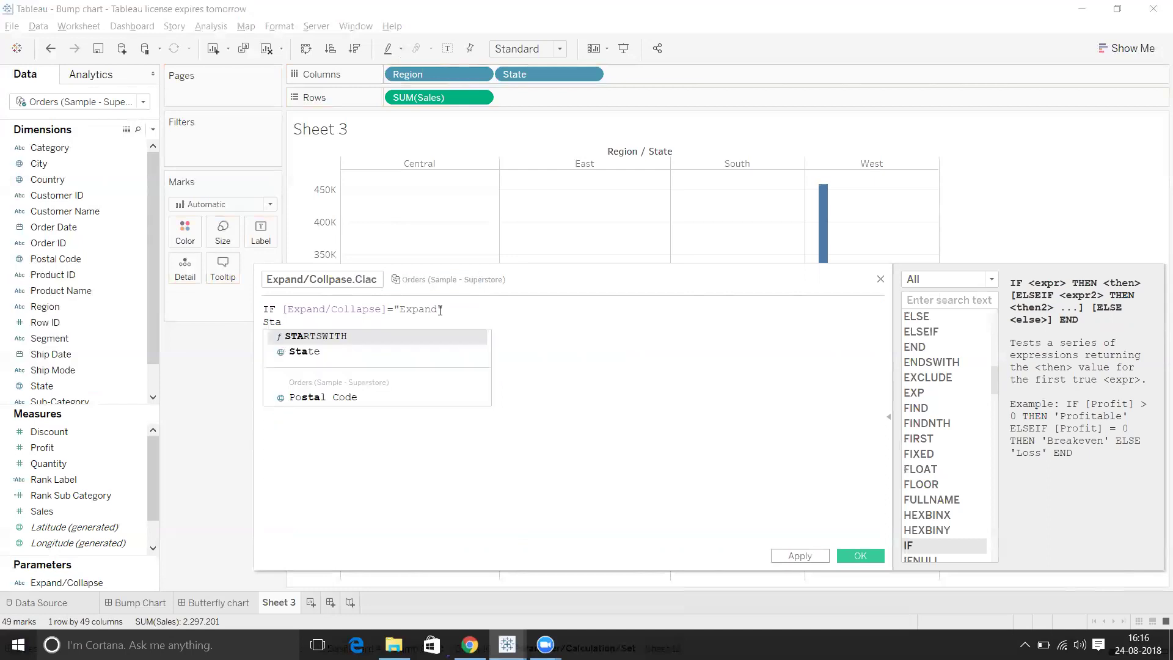
key("Down")
key("Return")
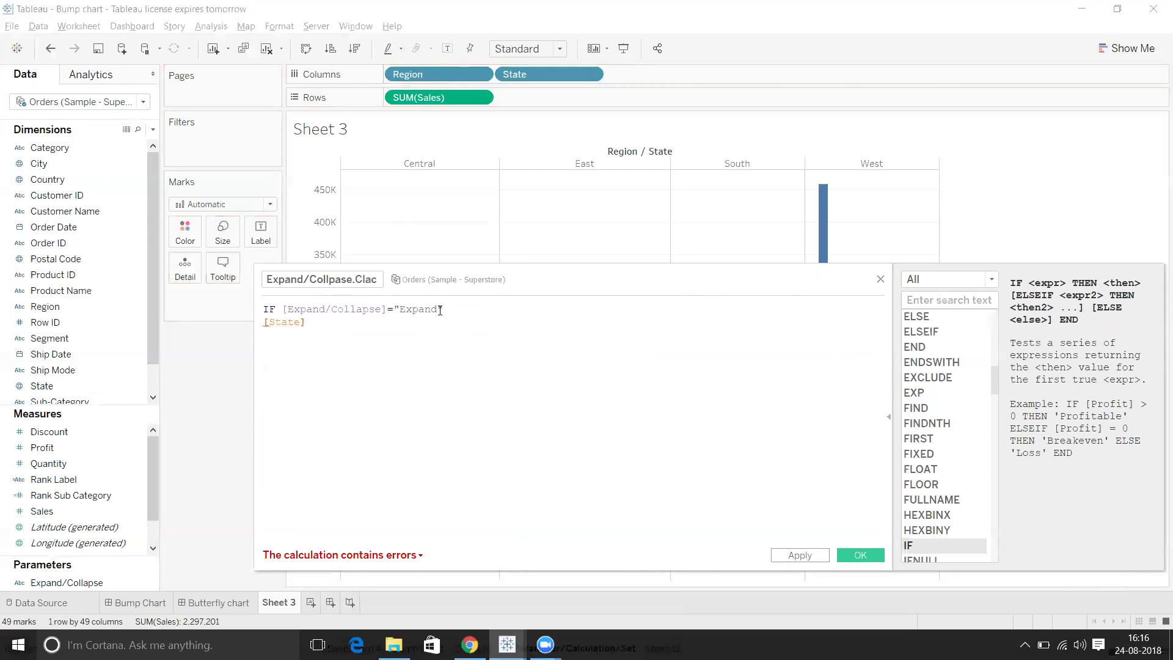
type("ELSE ")
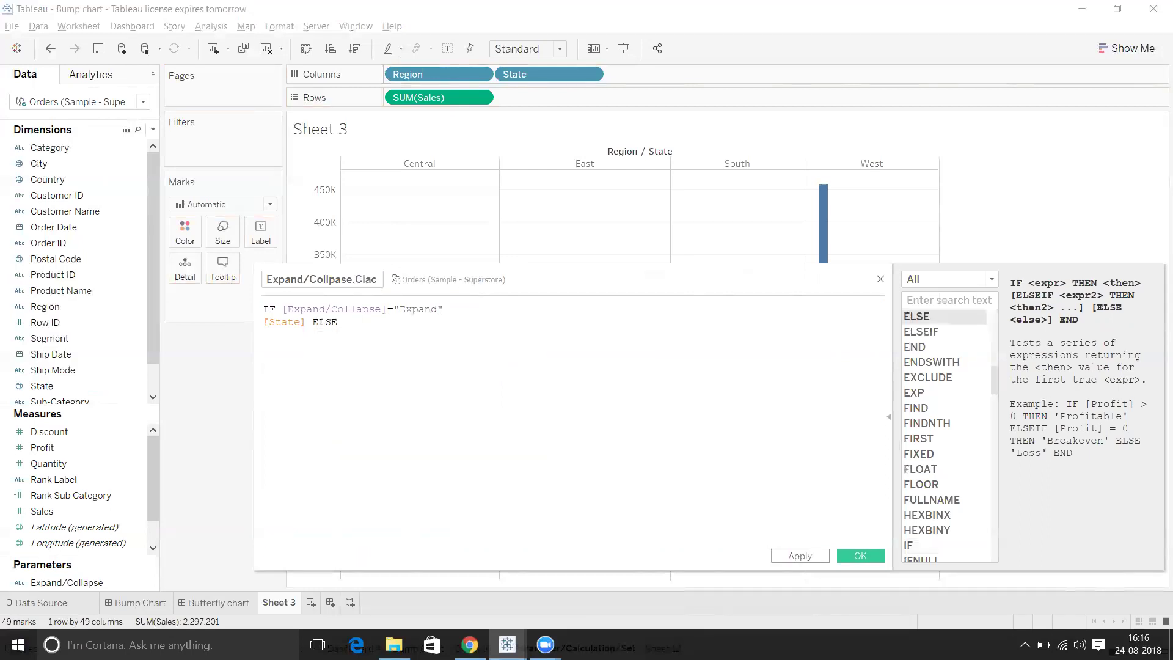
type("REG")
key("Return")
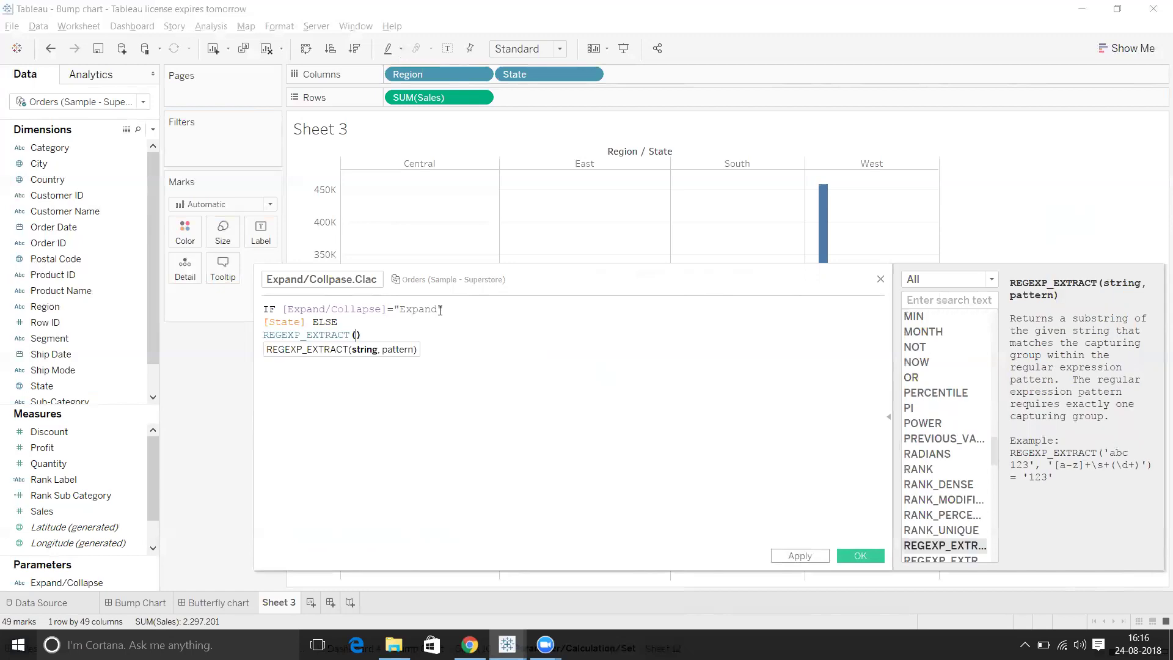
key("BackSpace")
key("BackSpace")
key("BackSpace")
key("BackSpace")
key("BackSpace")
key("BackSpace")
key("BackSpace")
key("BackSpace")
key("BackSpace")
key("BackSpace")
key("BackSpace")
key("BackSpace")
key("BackSpace")
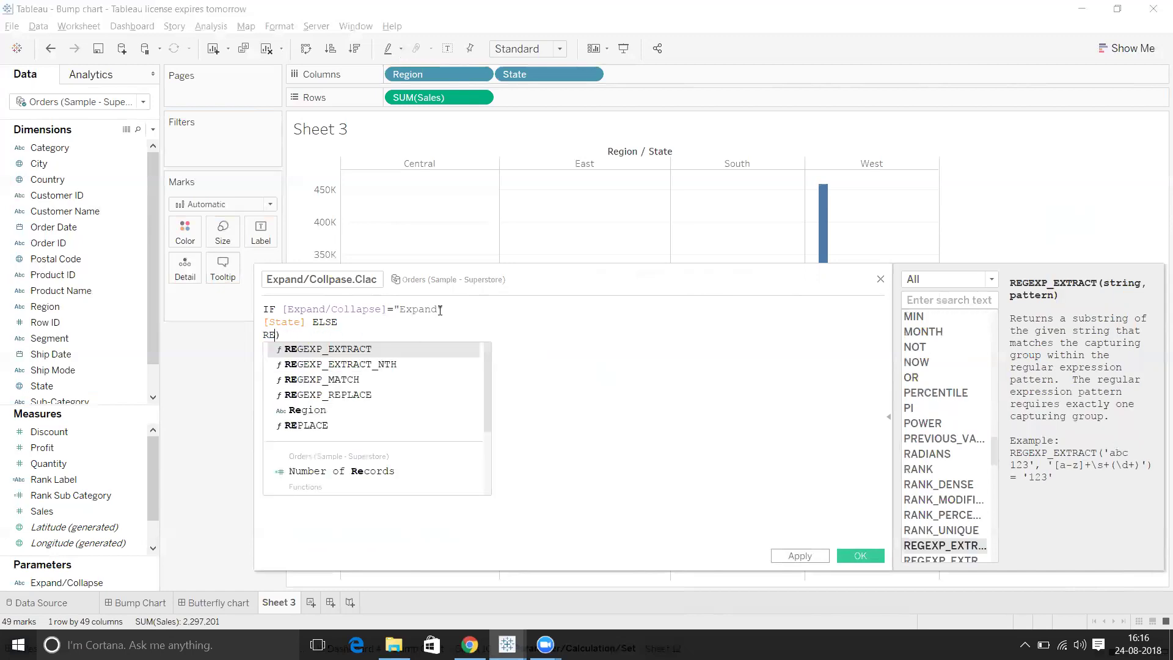
key("Delete")
Insert the [Region] field as the ELSE result and close the IF statement with END.
key("Down")
key("Down")
key("Down")
key("Down")
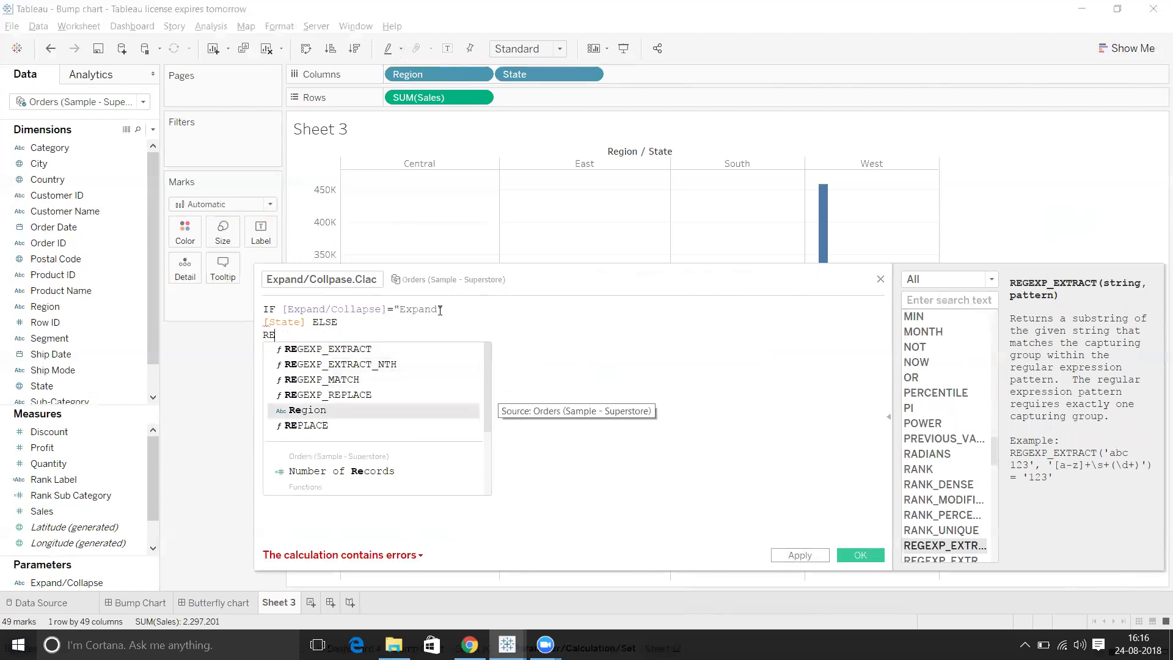
key("Return")
type("END")
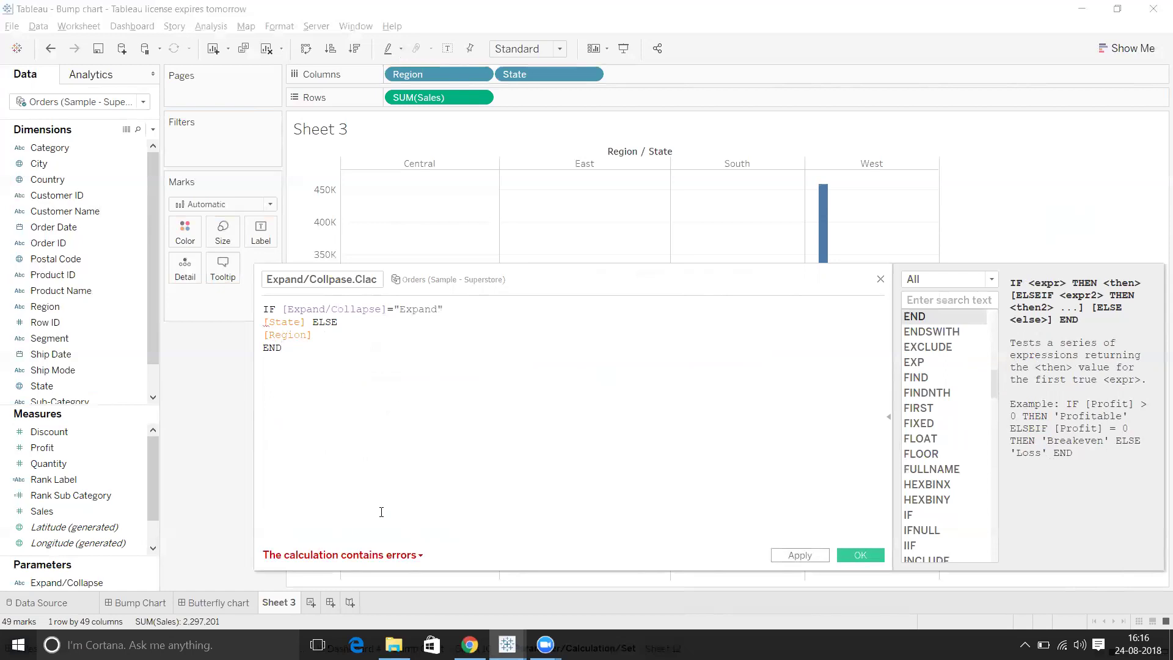
Add THEN after the "Expand" condition and save the calculated field.
type("THEN")
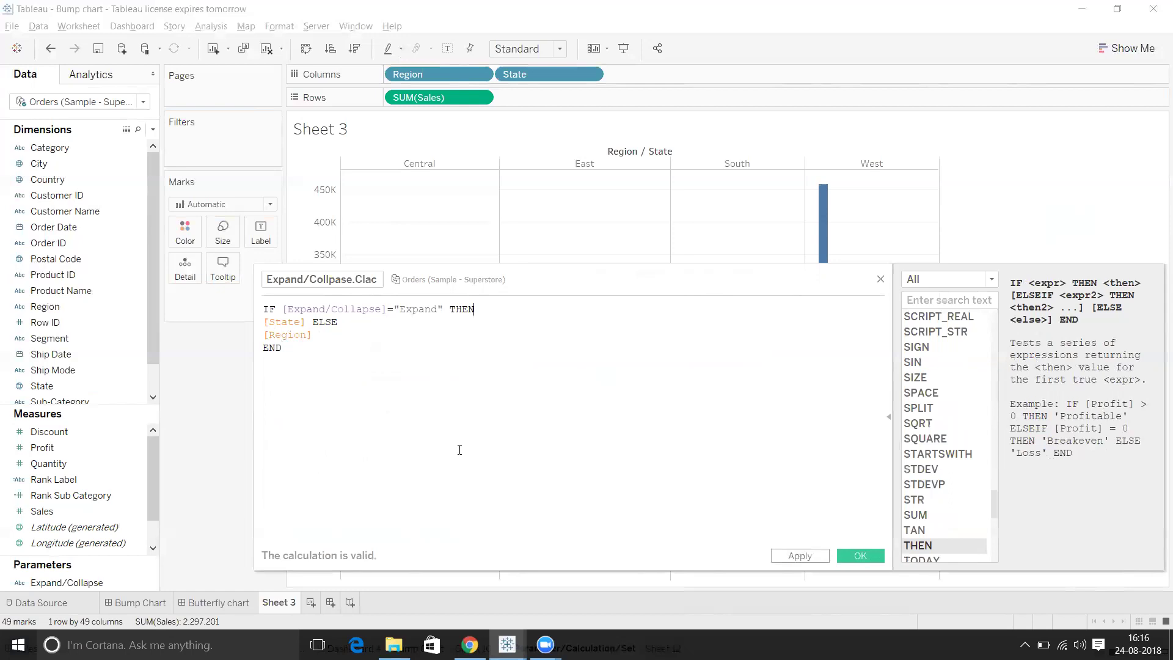
left_click(855, 555)
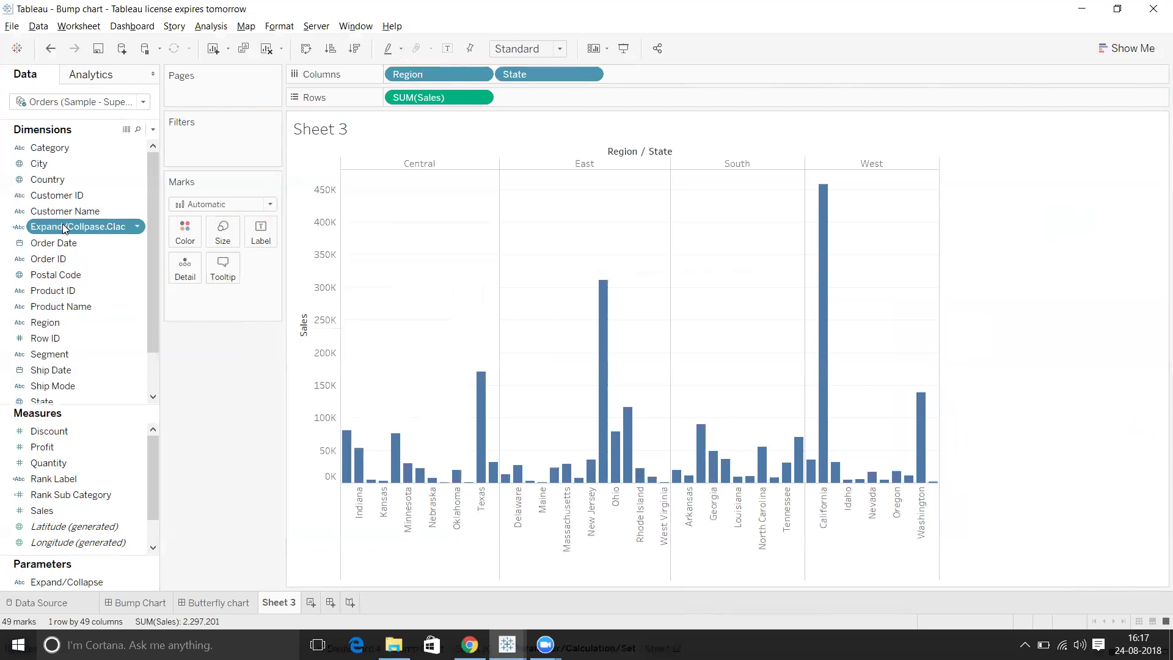
Replace State in Columns with Expand/Collpase.Clac and show the Expand/Collapse parameter control.
left_click_drag(62, 224, 534, 74)
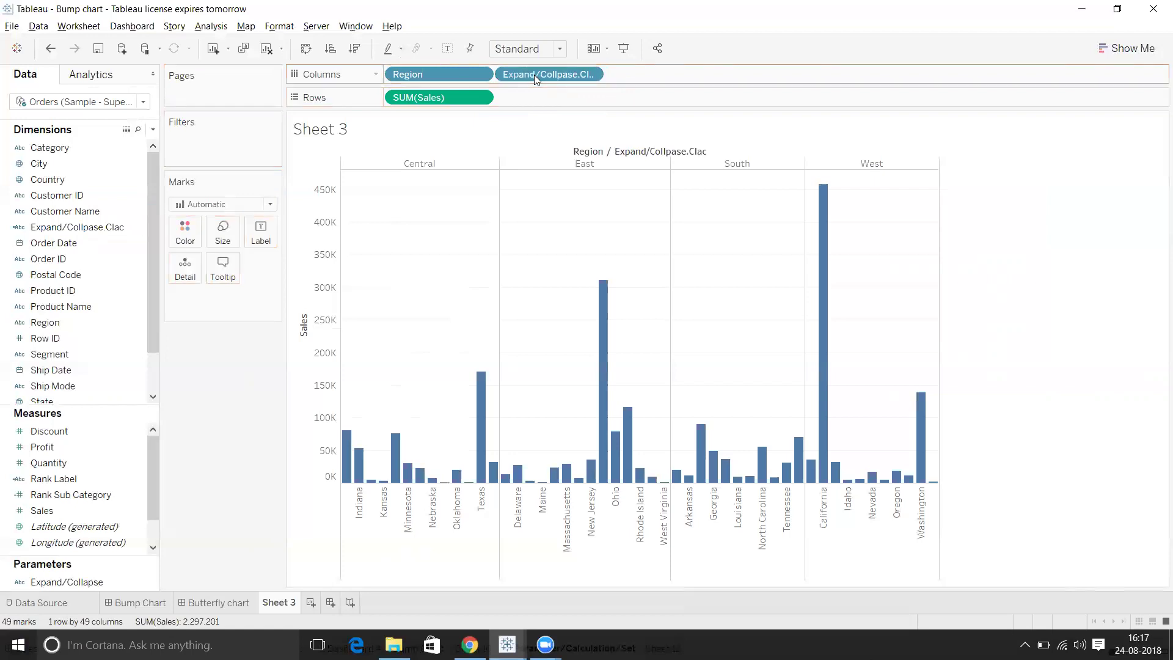
left_click(70, 580)
right_click(71, 580)
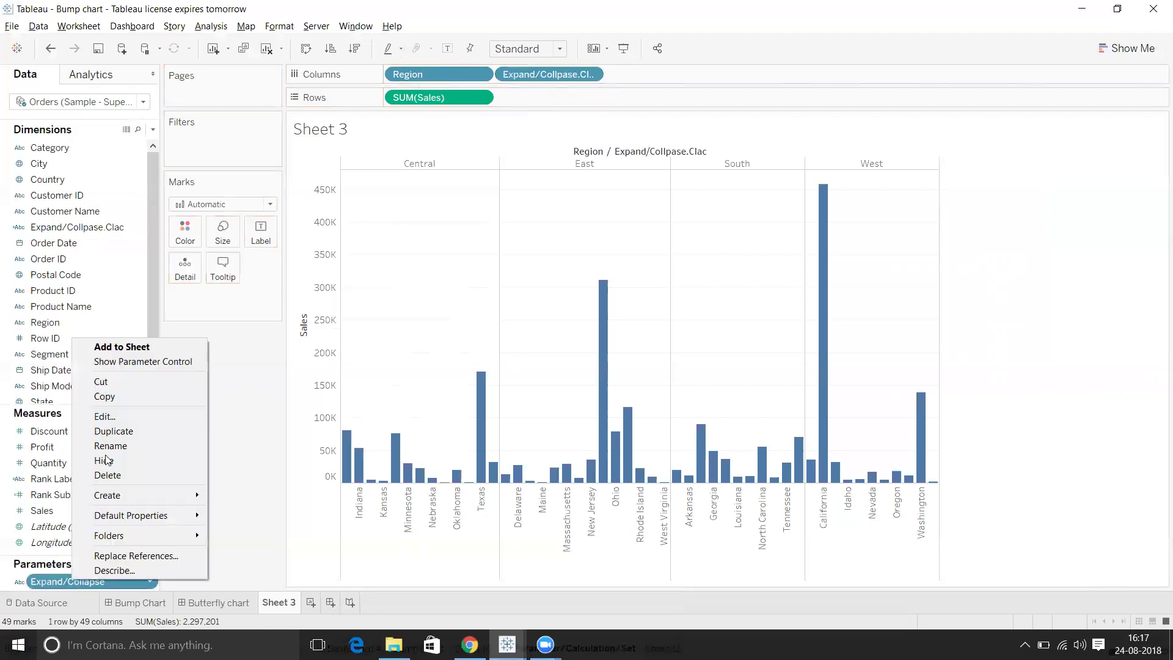
left_click(127, 363)
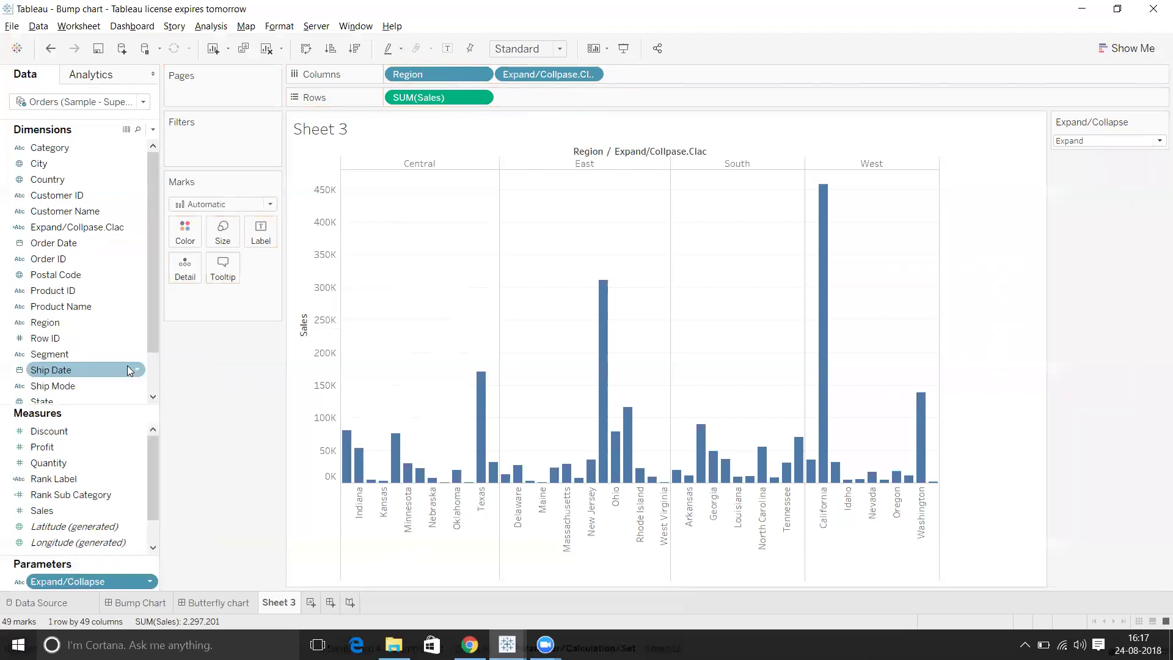
Test the chart by switching the Expand/Collapse parameter to Collapse and back to Expand.
left_click(1076, 141)
left_click(1078, 170)
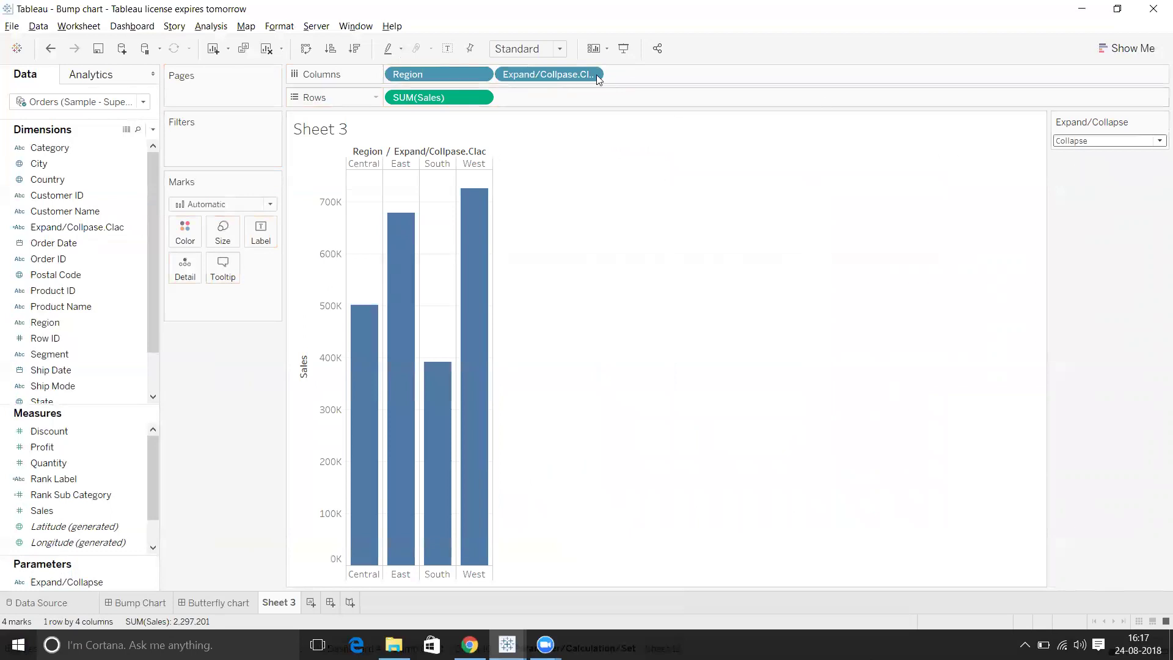
left_click(1128, 143)
left_click(1092, 156)
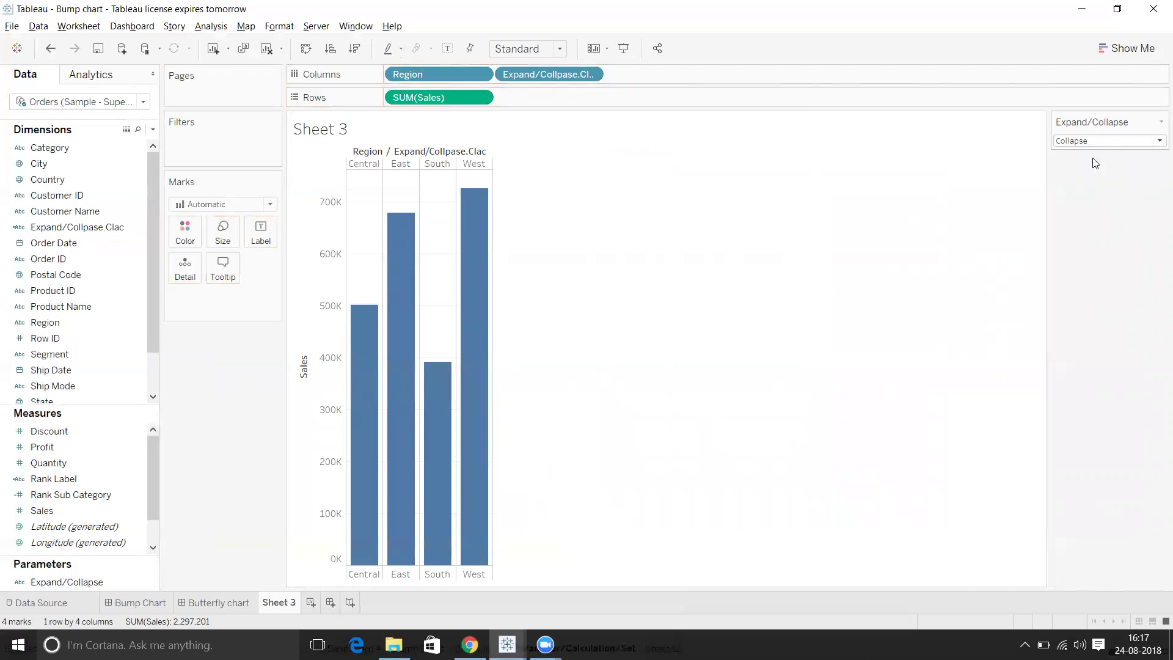
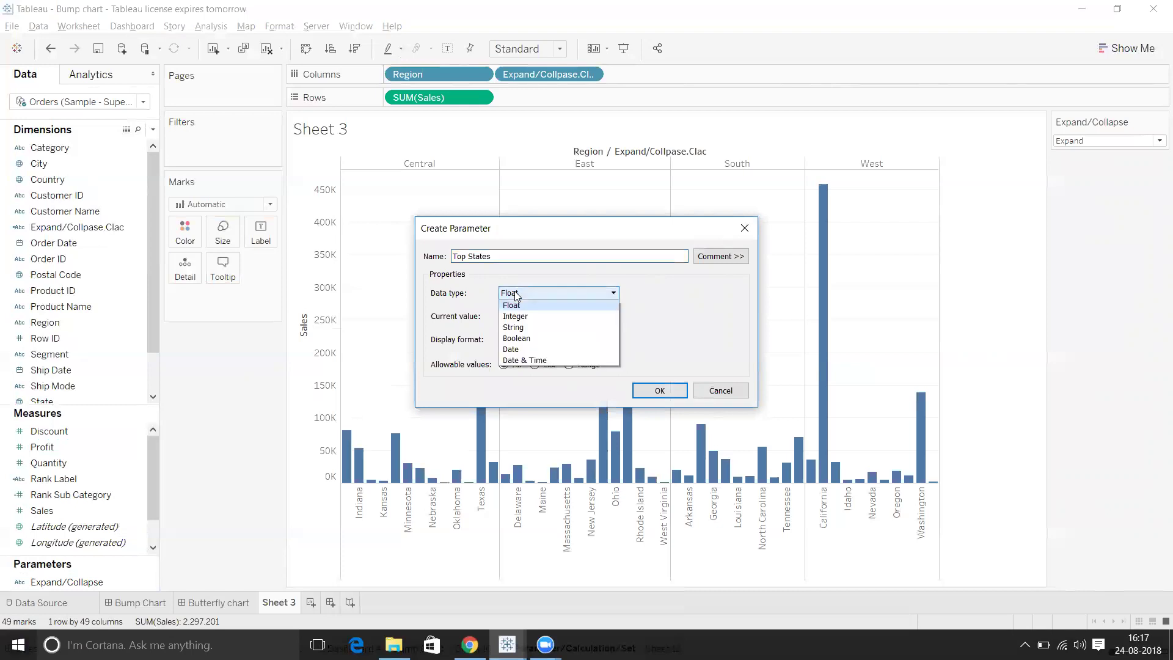
Set the Top States parameter's data type to Integer and create the parameter.
left_click(519, 317)
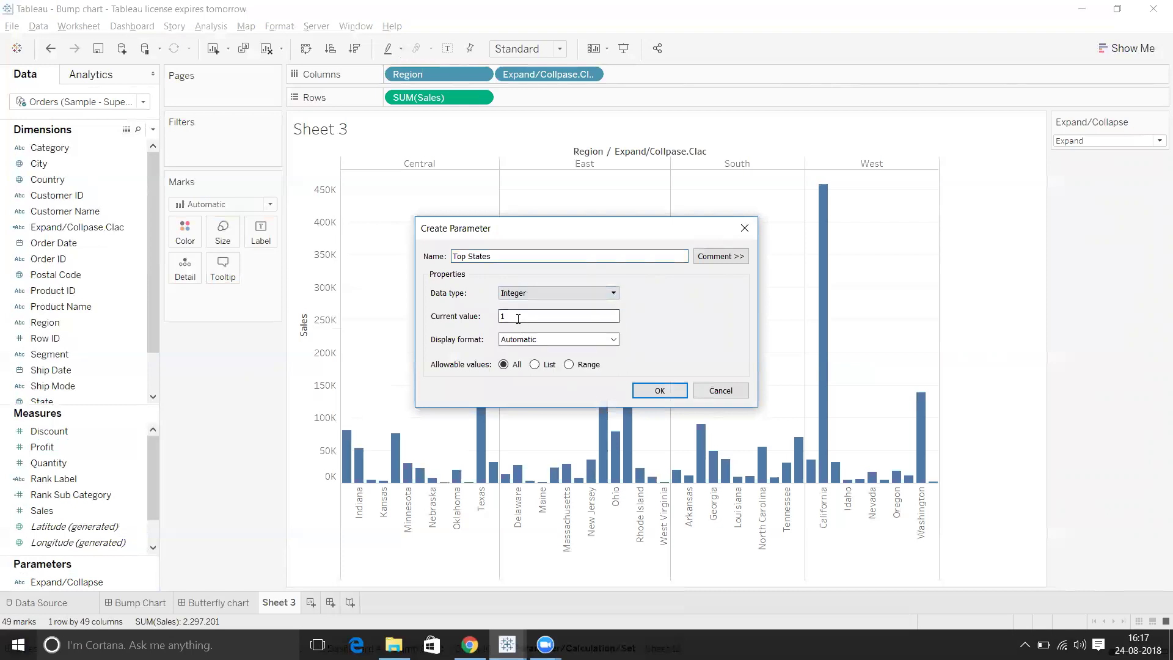
left_click(661, 389)
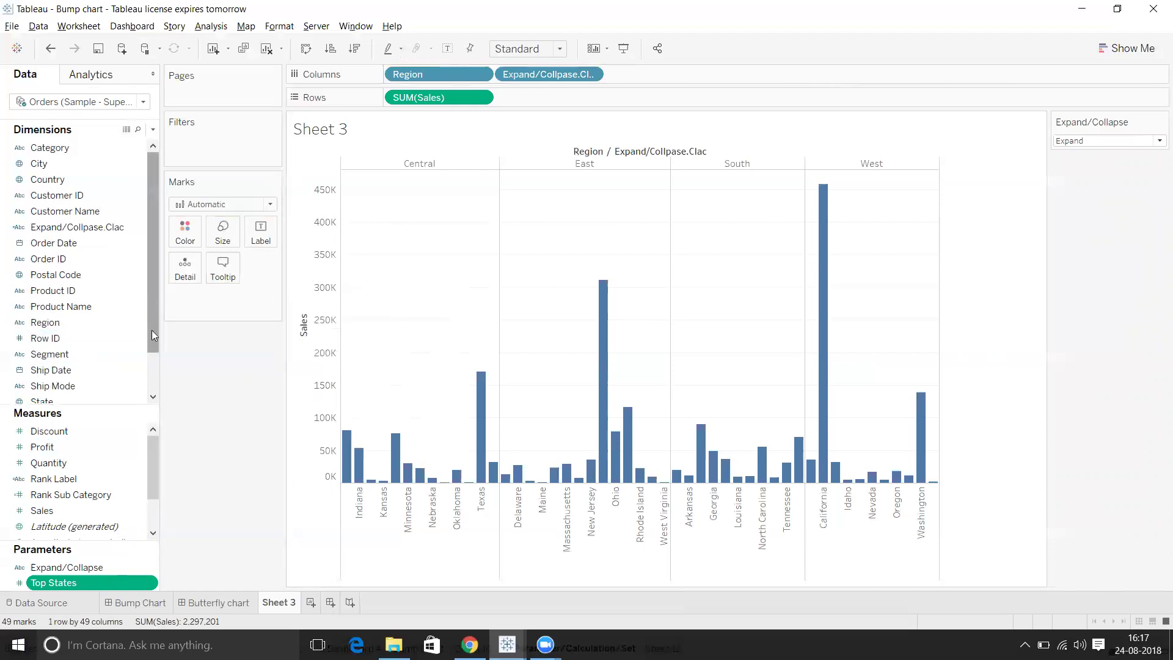
Create a set from the State dimension, limited by field to the Top States parameter's number of top states by sum of Sales.
scroll(153, 308, "down", 1)
right_click(61, 349)
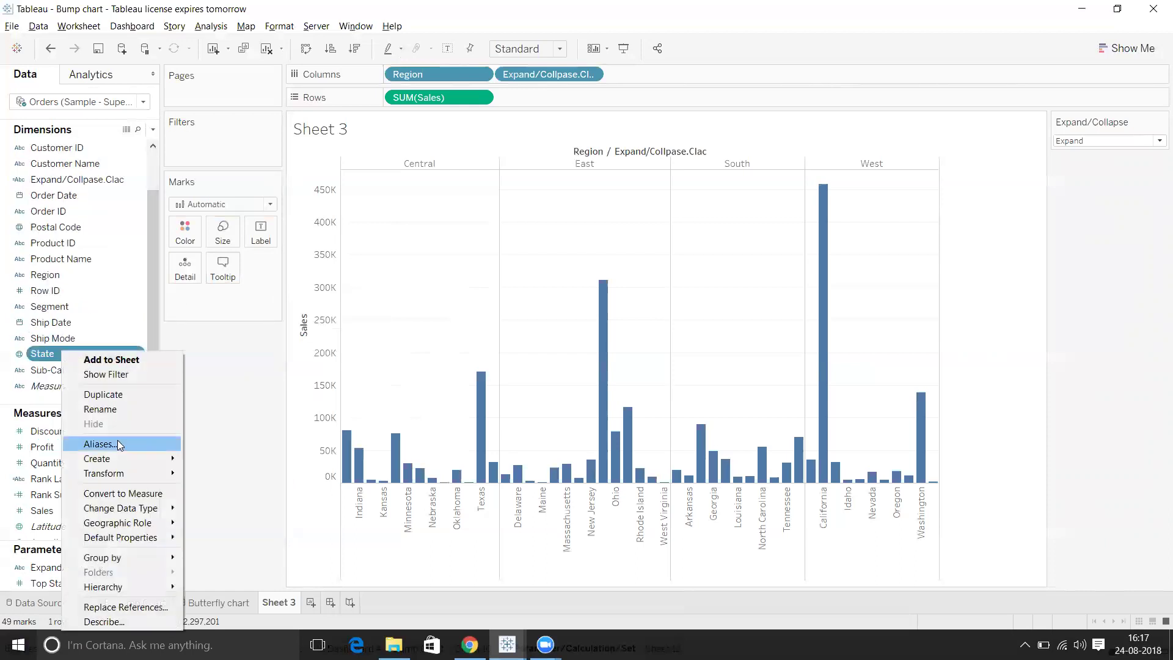
mouse_move(117, 458)
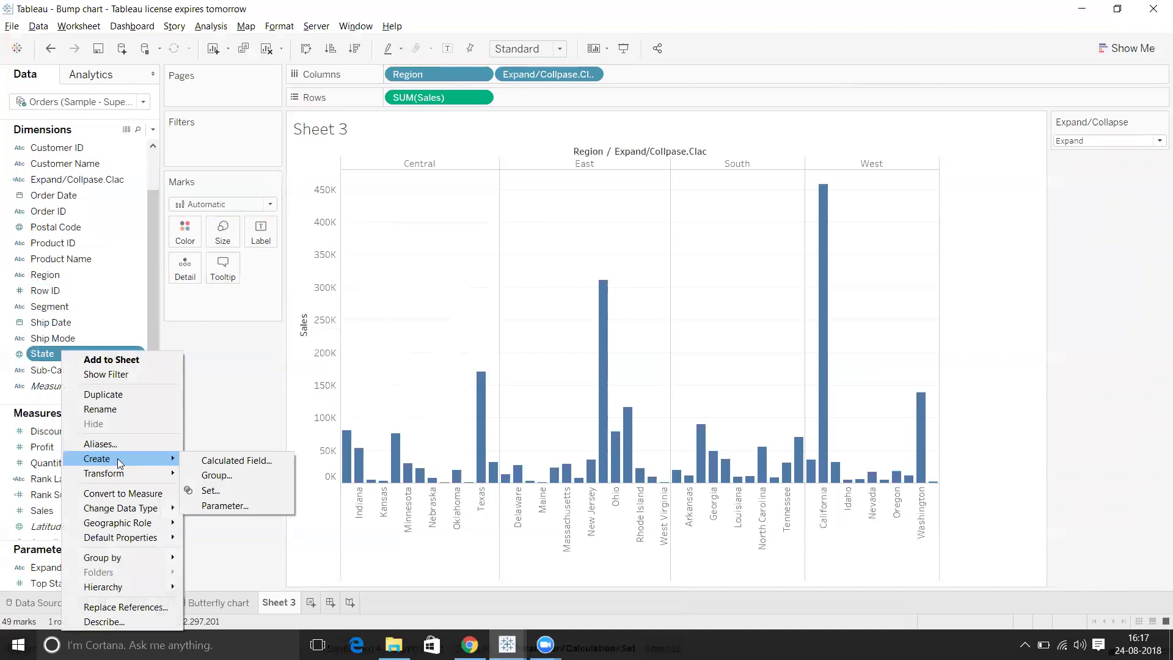
left_click(207, 490)
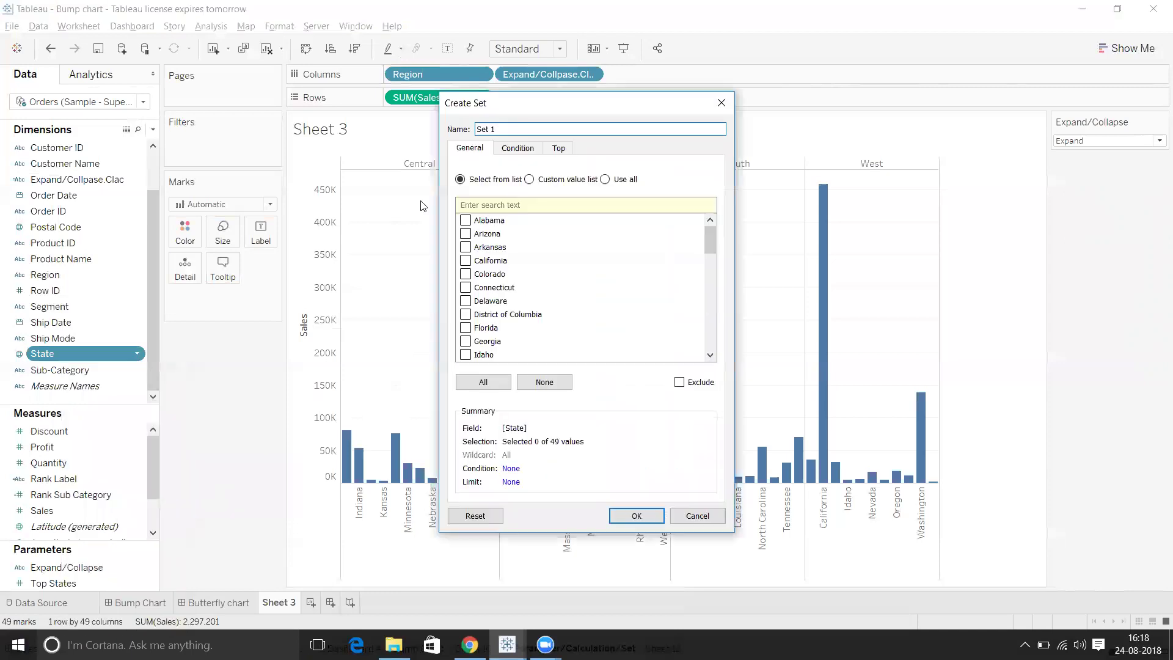
left_click(559, 149)
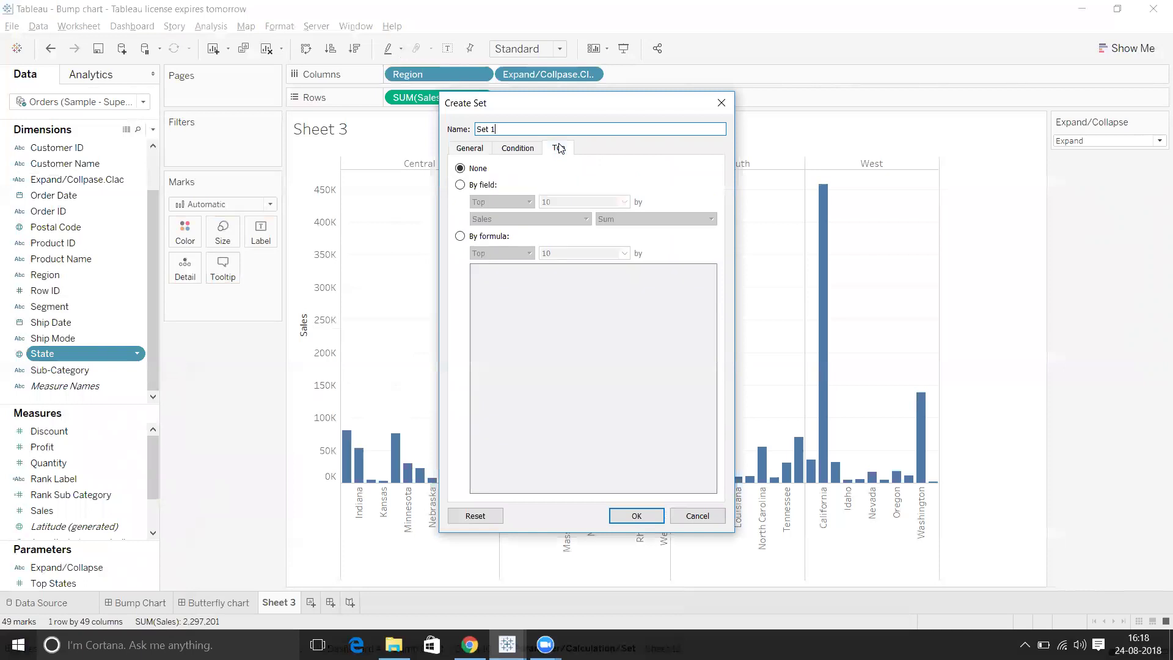
left_click(459, 185)
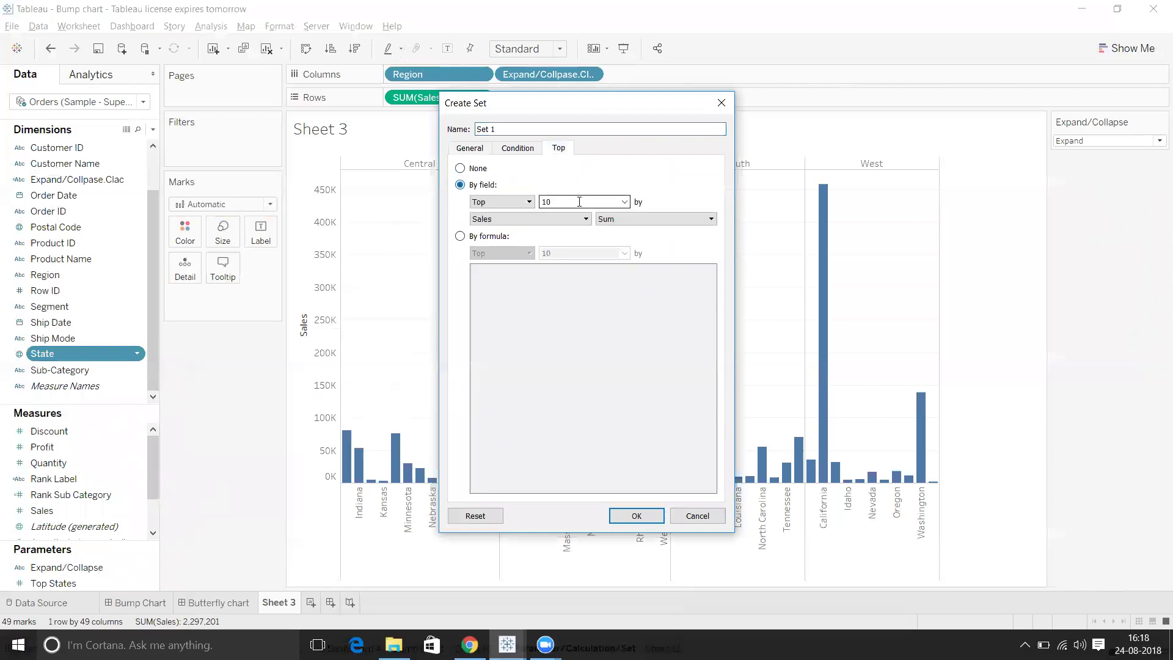
left_click(624, 201)
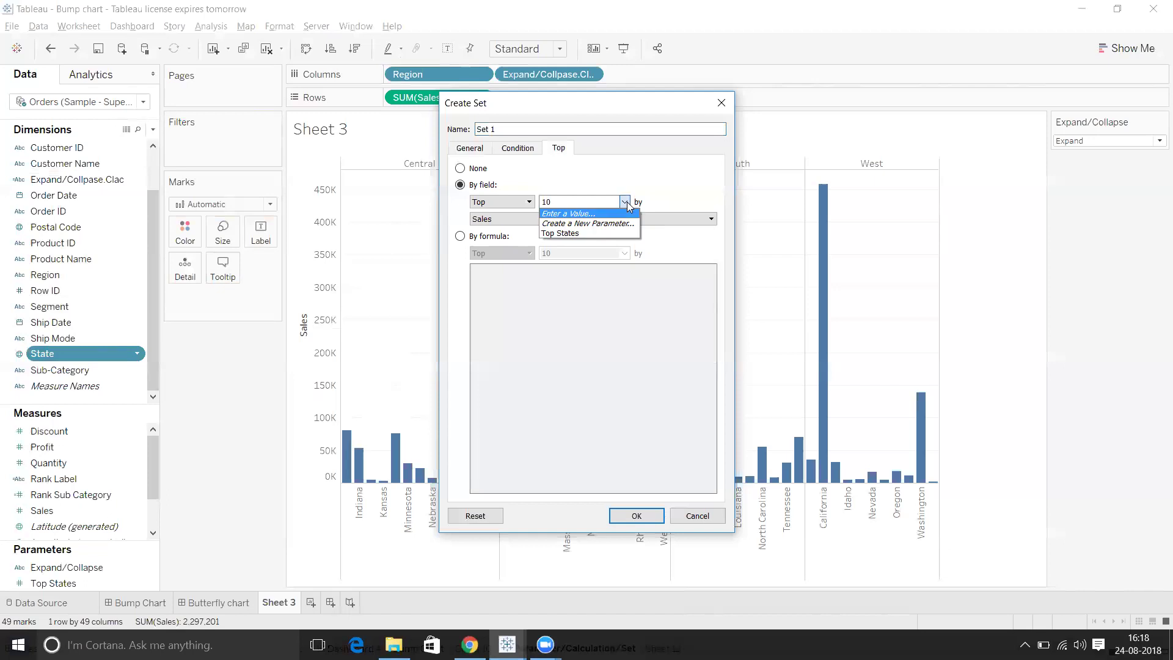
left_click(572, 233)
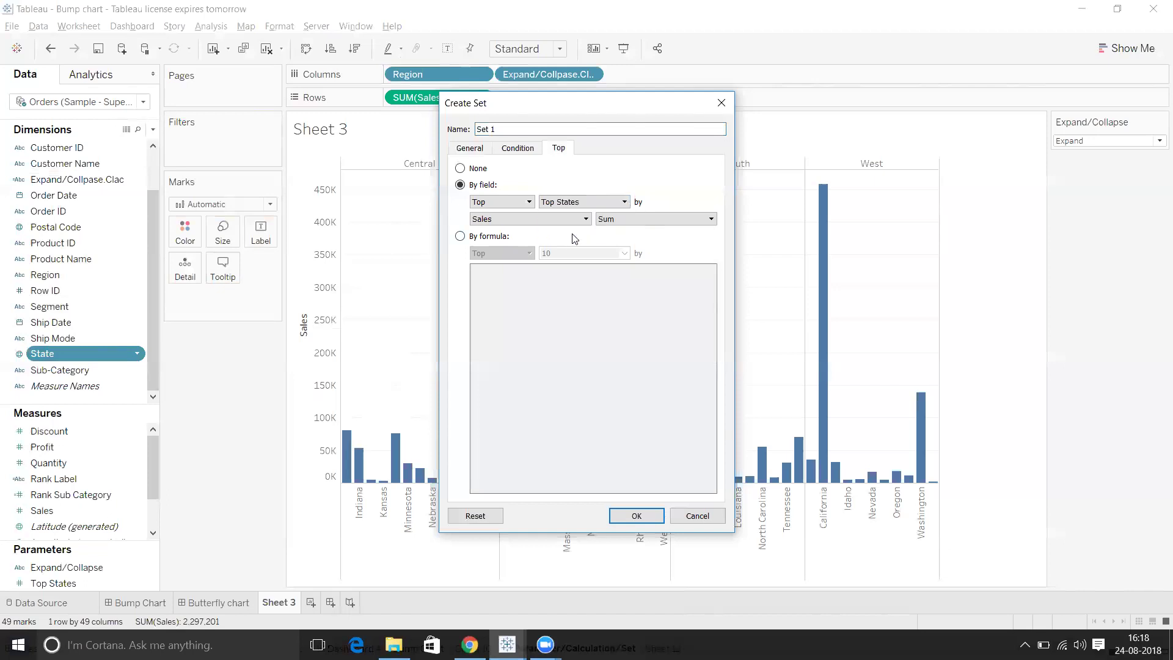
left_click(625, 518)
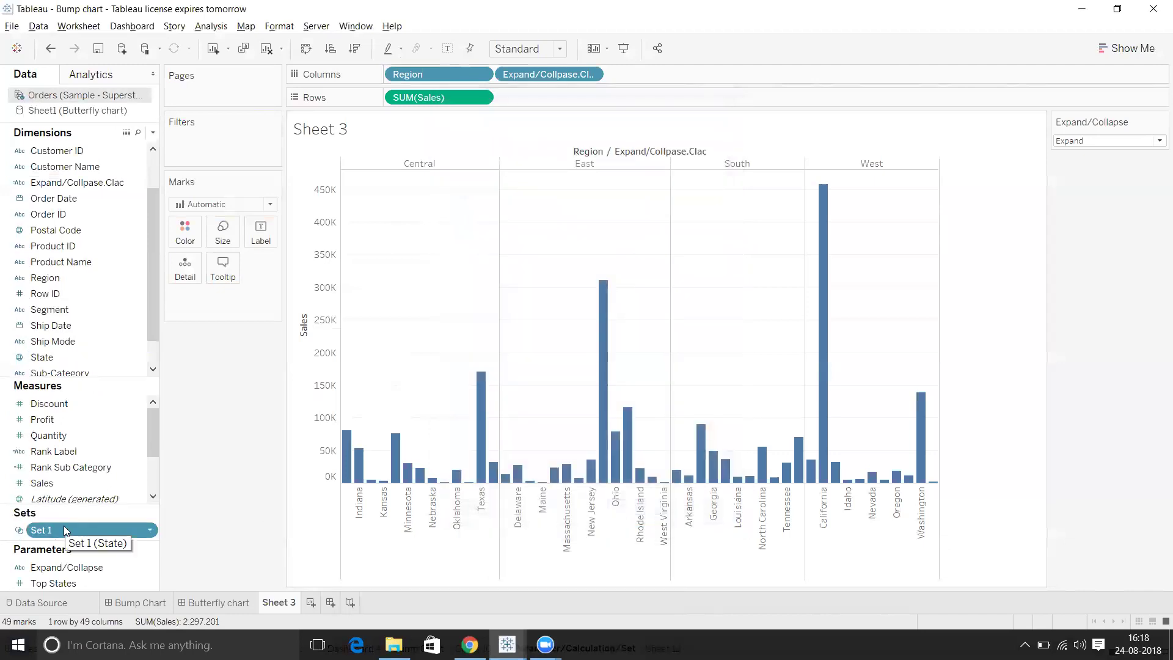
Color the bars by membership in the new state set, Set 1.
left_click_drag(64, 525, 192, 234)
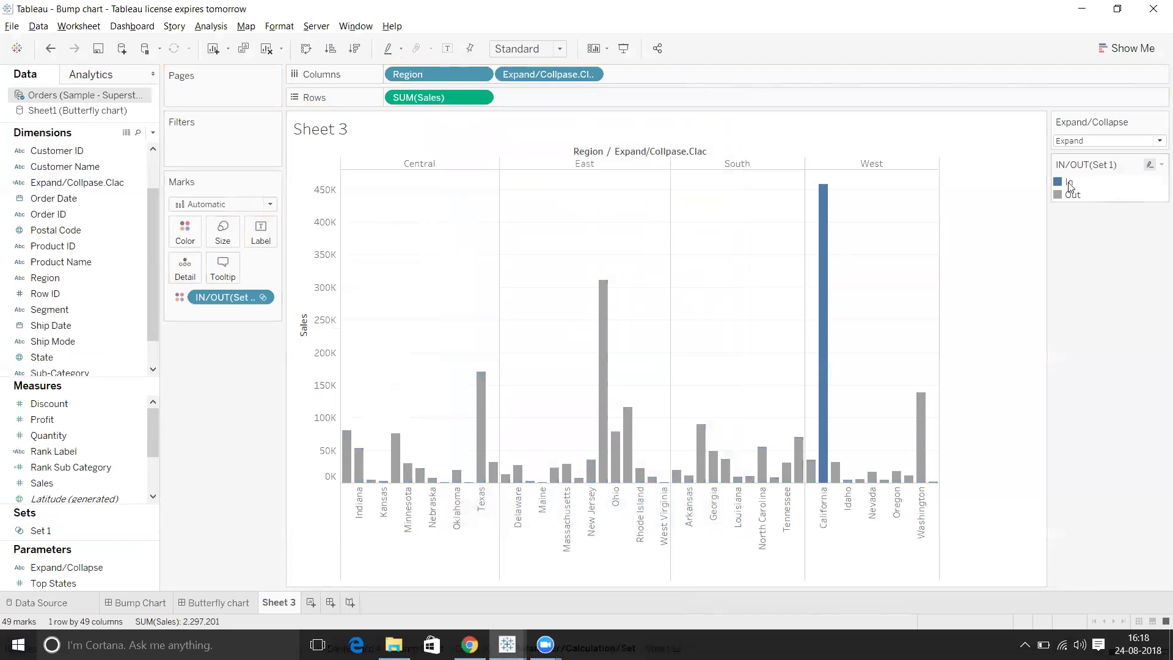
left_click(1158, 164)
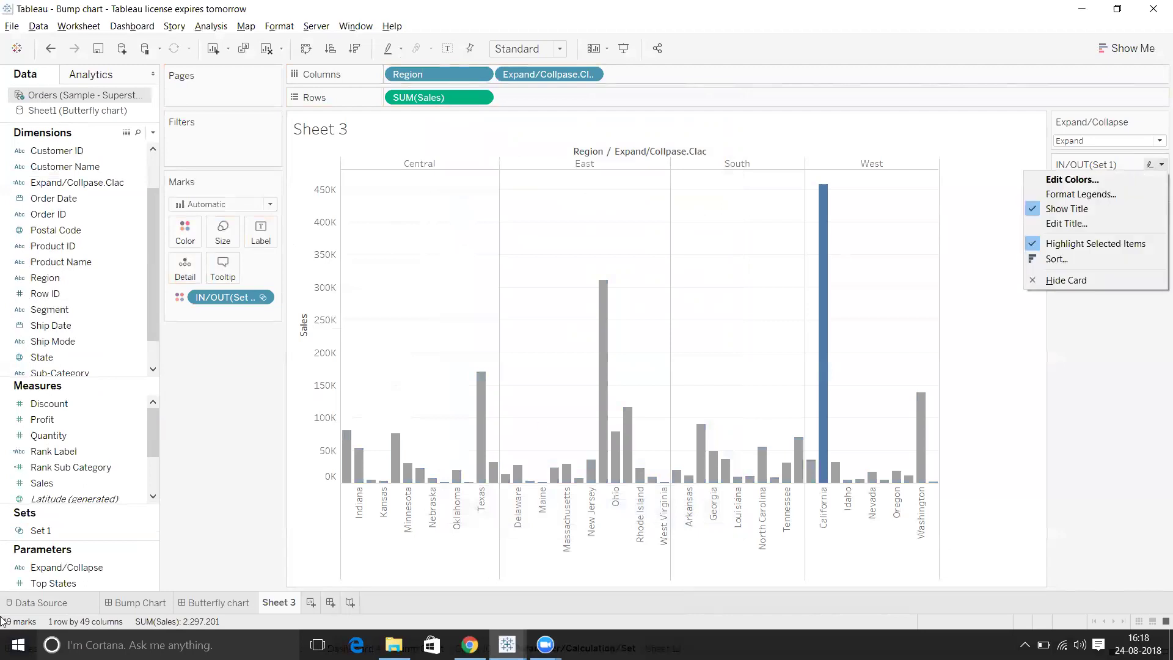
Show the Top States parameter control and set its value to 10.
right_click(38, 584)
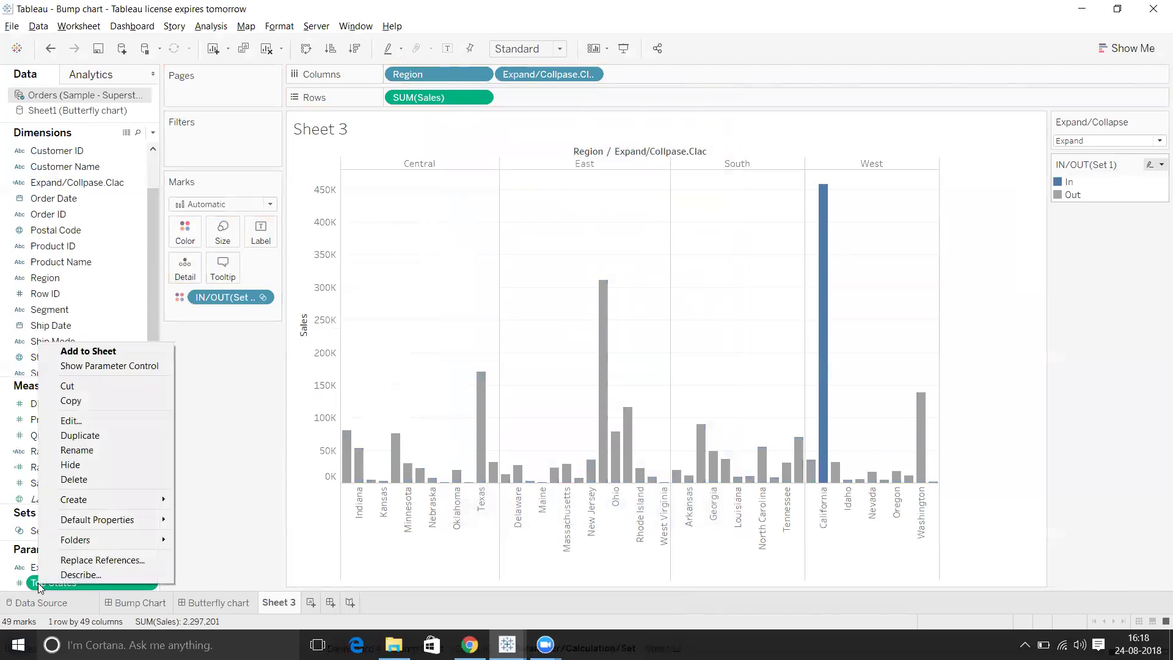
left_click(106, 365)
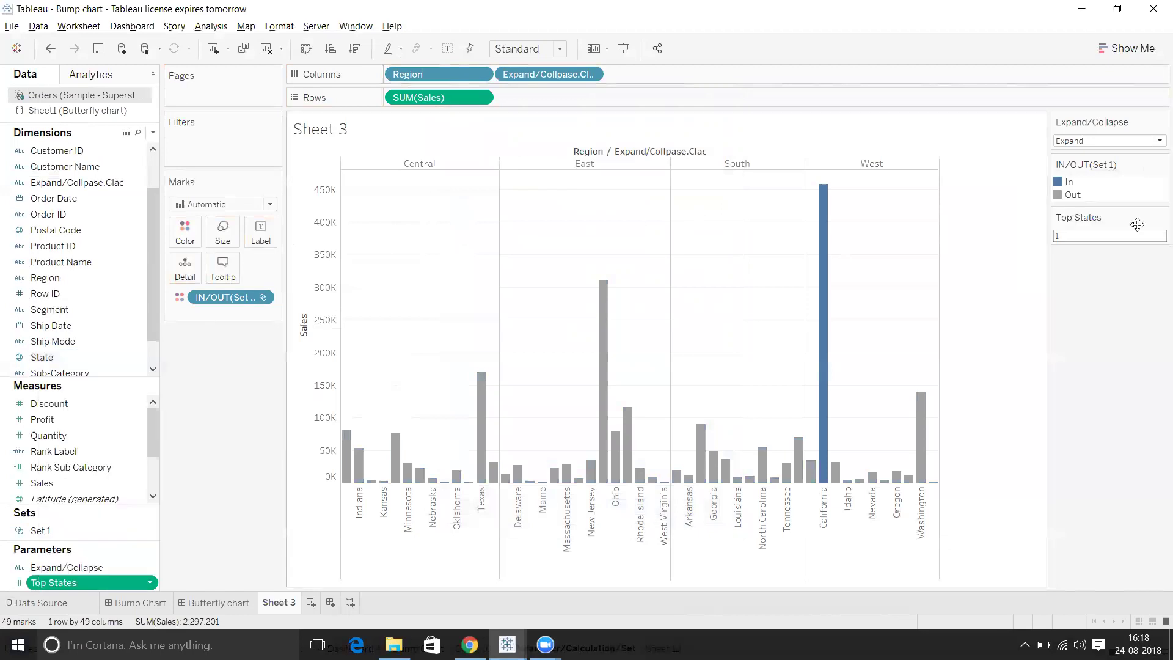
left_click(1066, 237)
type("0")
key("Return")
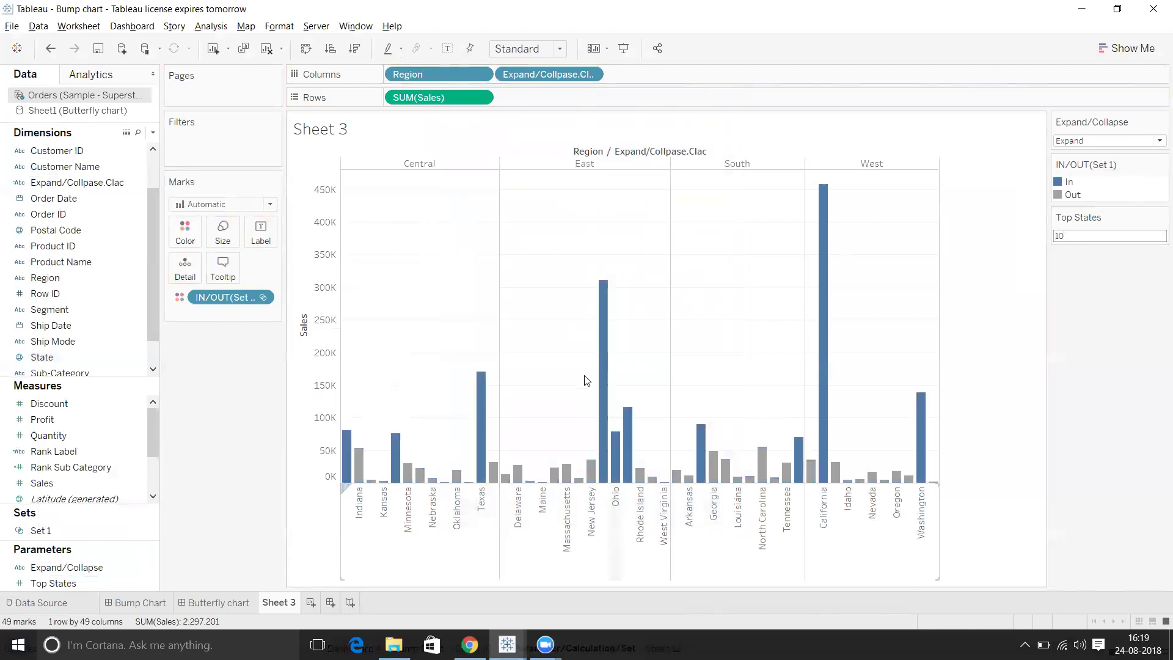
mouse_move(604, 456)
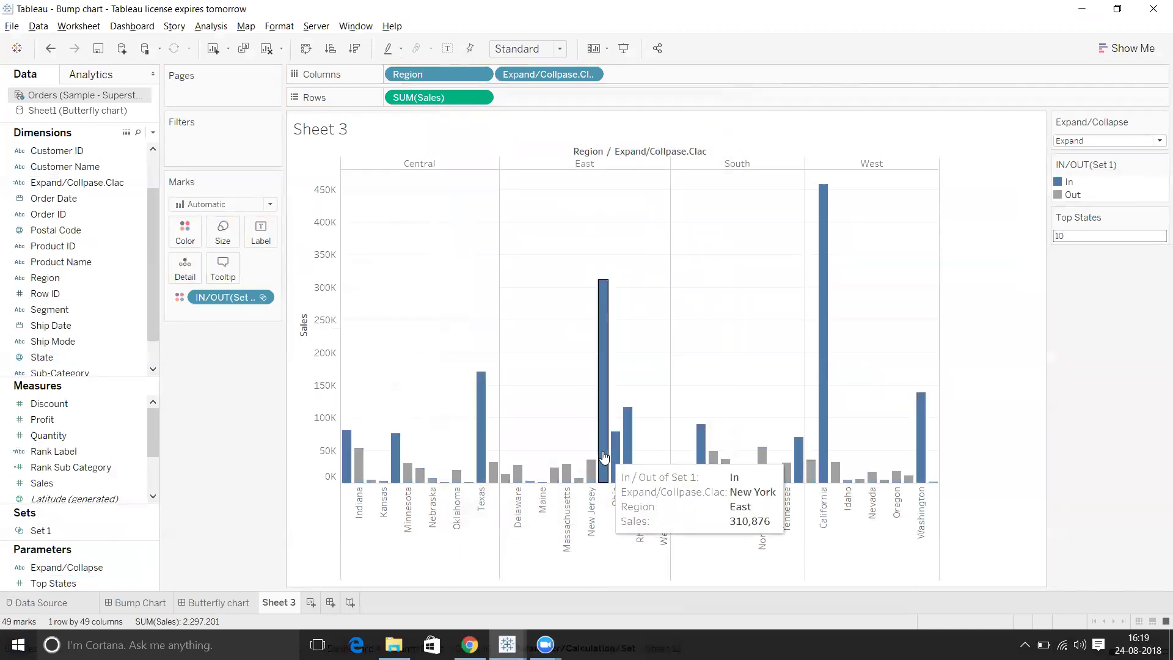
Change the aliases in the set's color legend from In to Top and from Out to Other.
right_click(1070, 186)
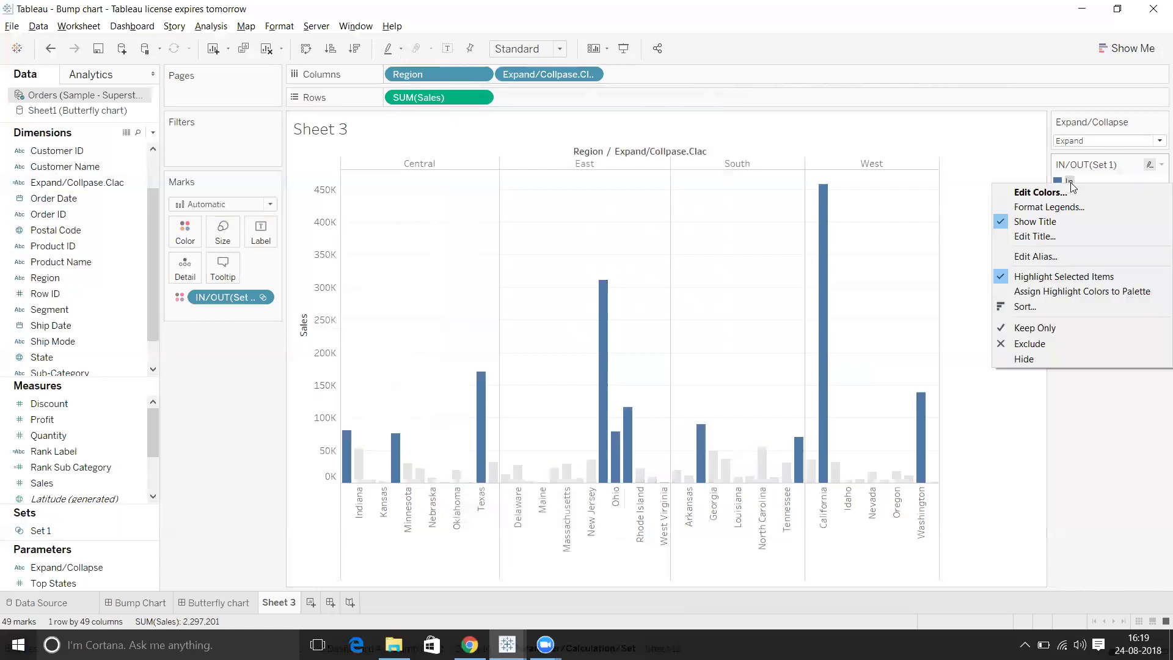
left_click(1054, 252)
type("Top")
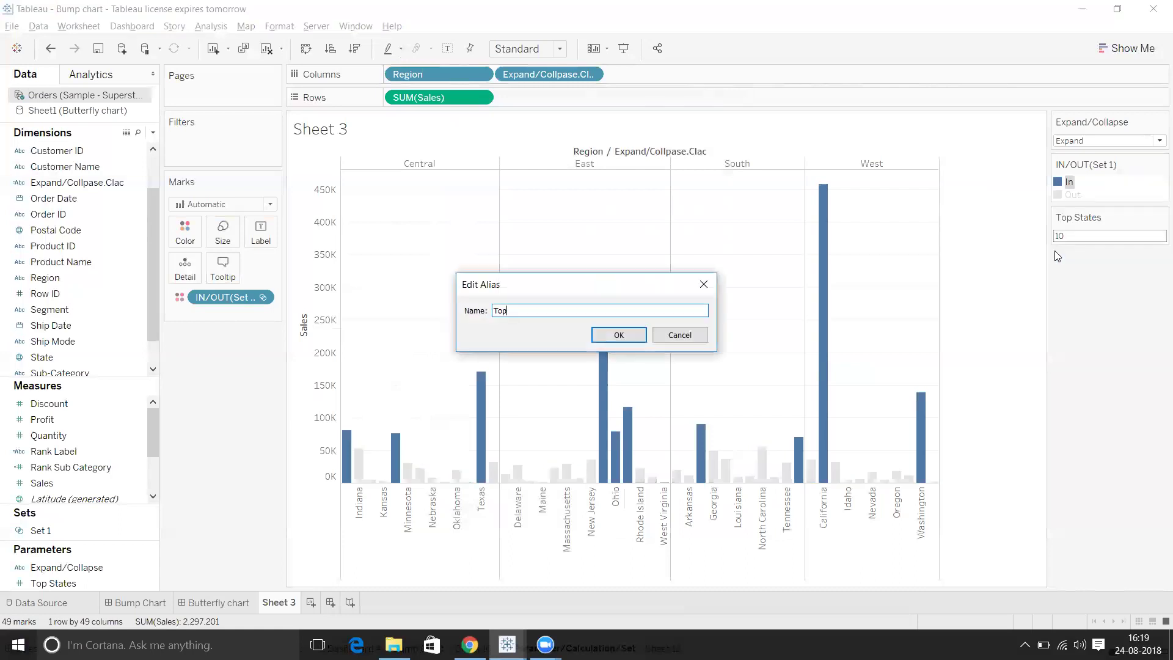
left_click(626, 342)
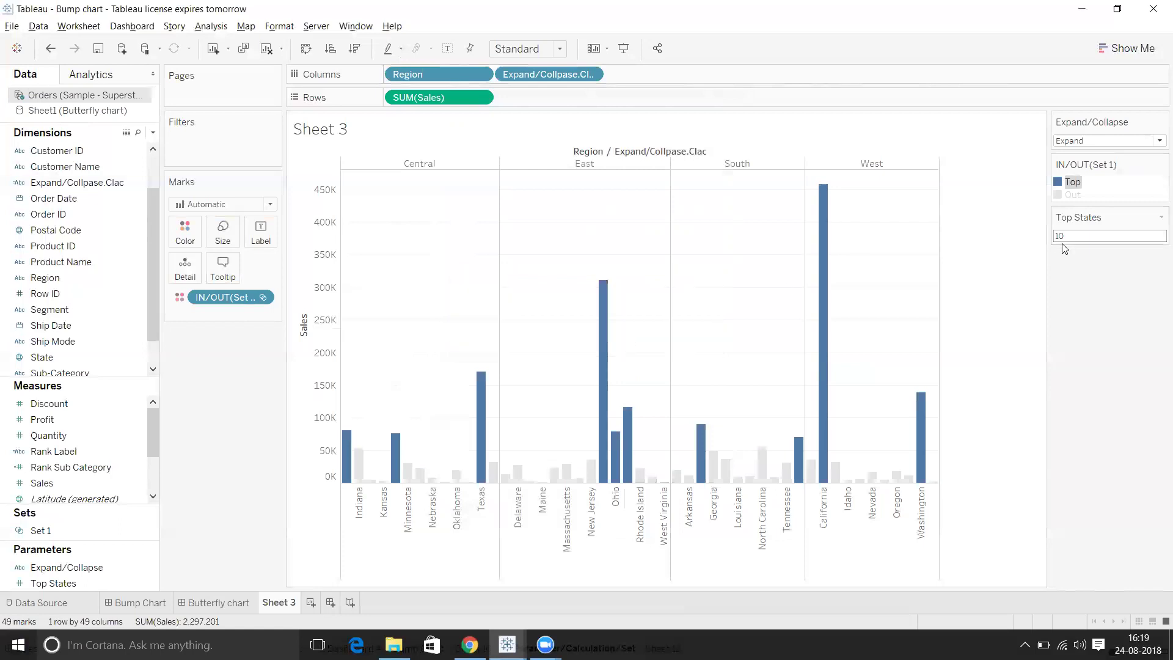
left_click(1070, 199)
right_click(1070, 199)
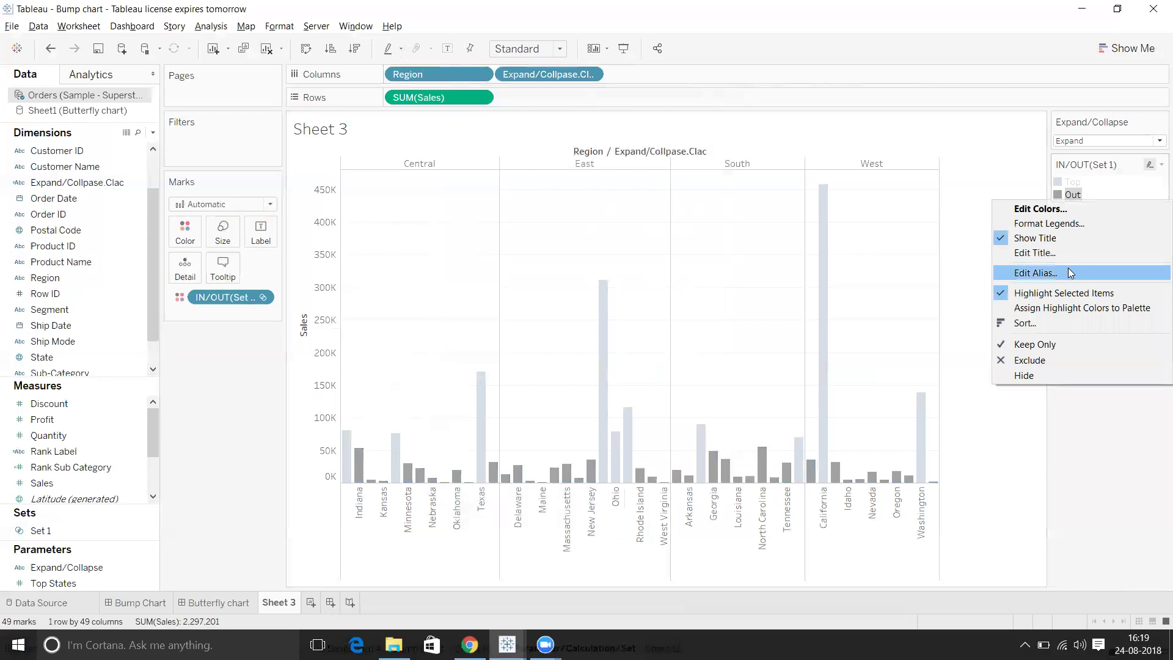
left_click(1070, 272)
type("Other")
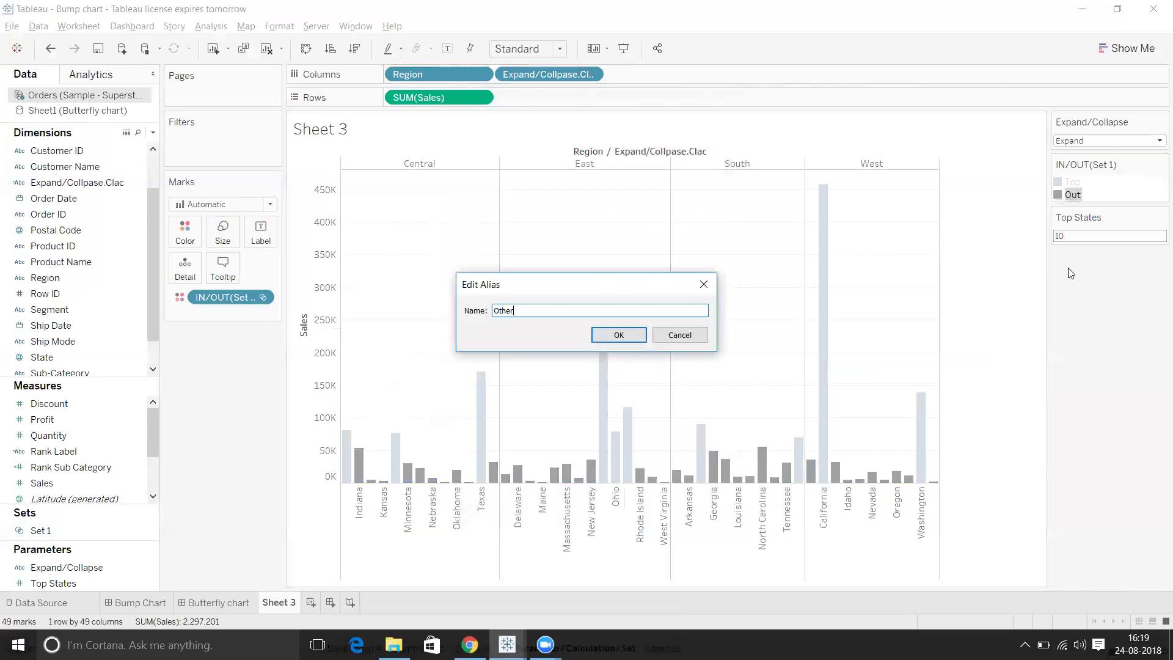
left_click(625, 340)
left_click(1054, 353)
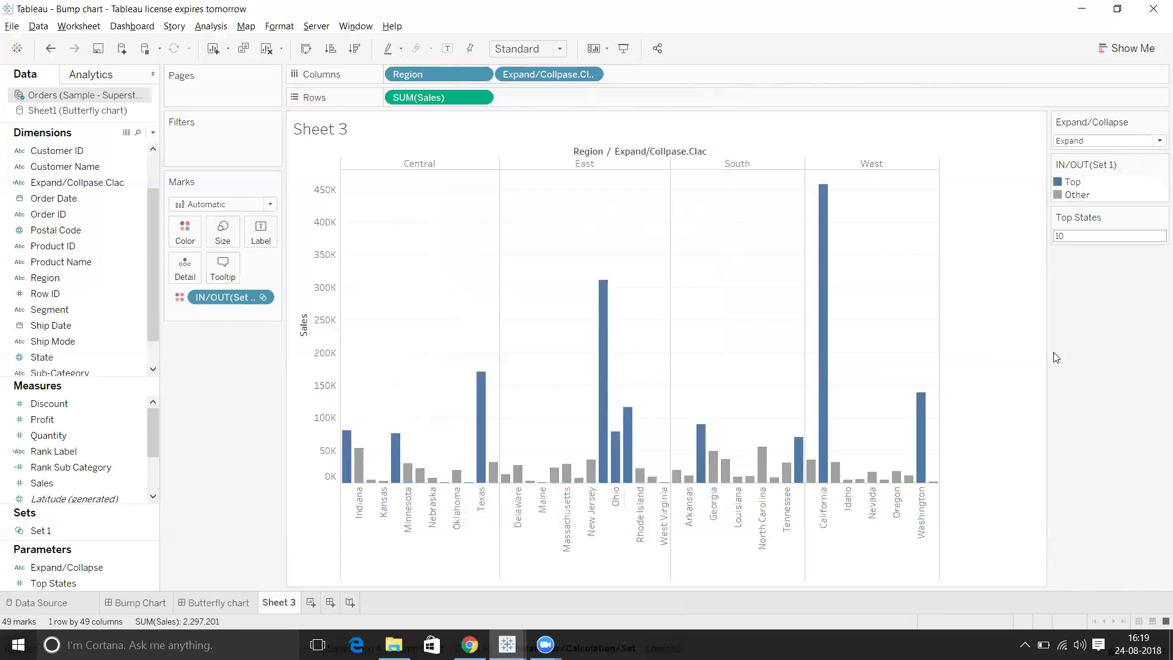
Check the set coloring by switching the Expand/Collapse parameter to Collapse and back to Expand.
left_click(1084, 141)
left_click(1082, 169)
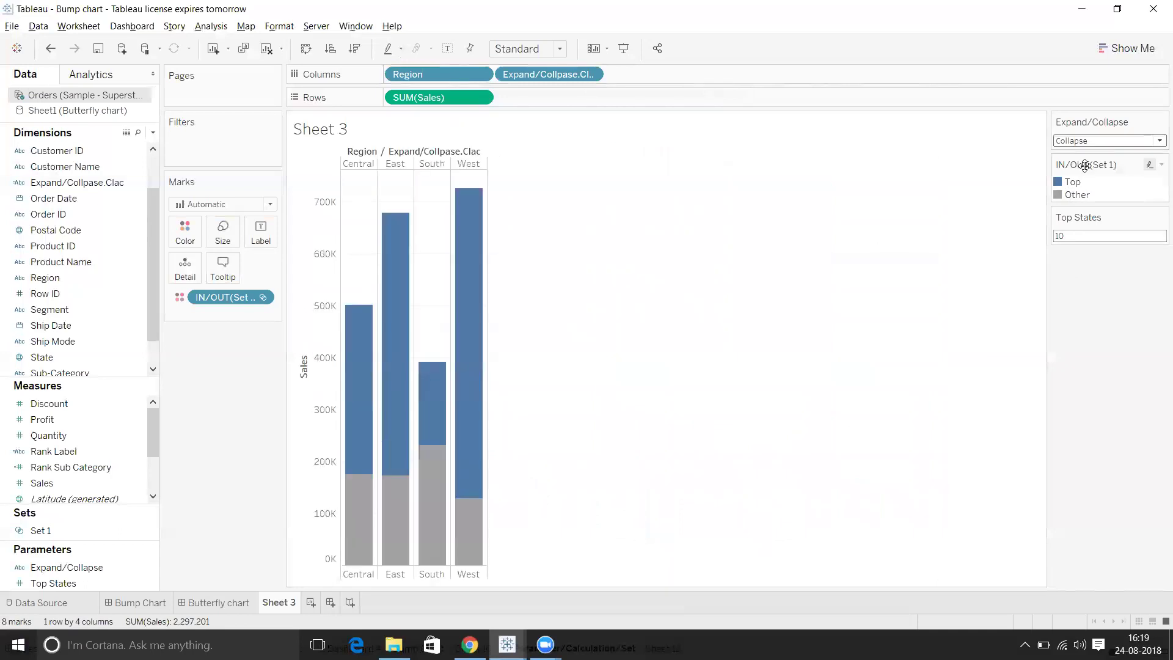
mouse_move(367, 508)
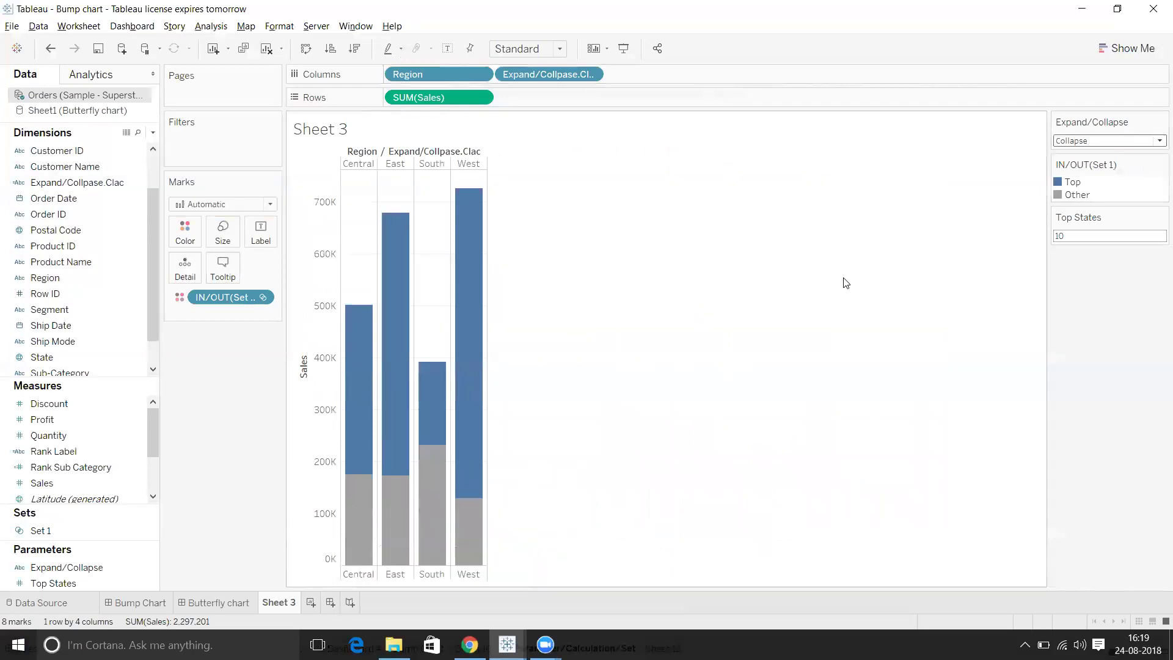
left_click(1105, 142)
left_click(1104, 154)
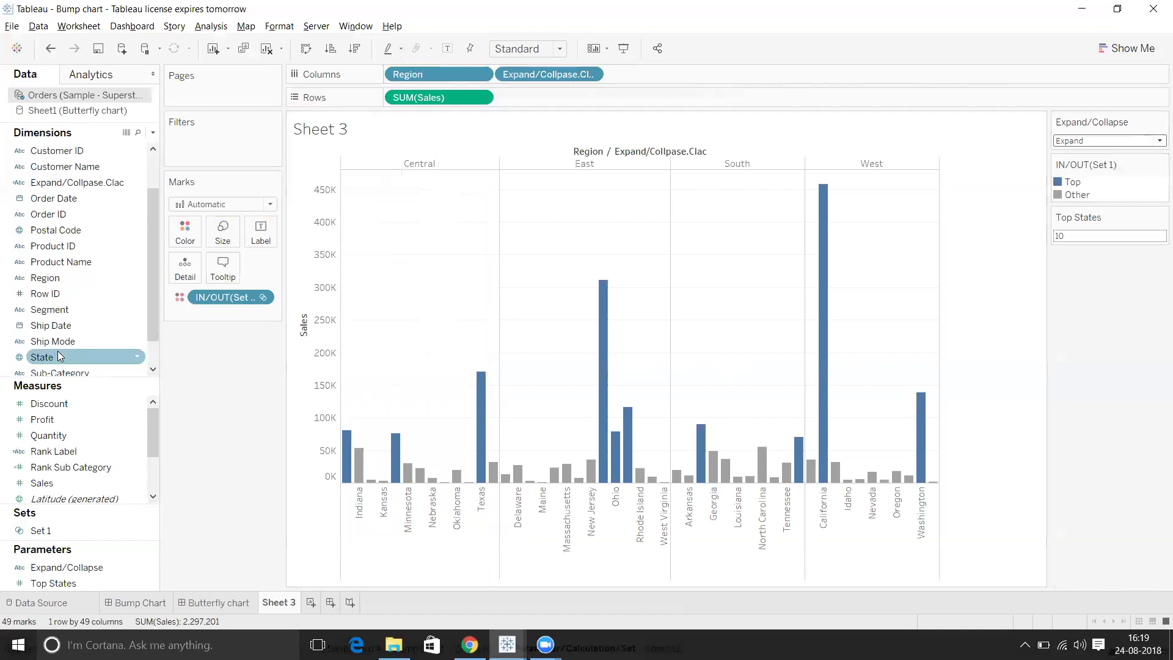
Start a new calculated field and name it Top State color.
left_click(153, 132)
left_click(125, 145)
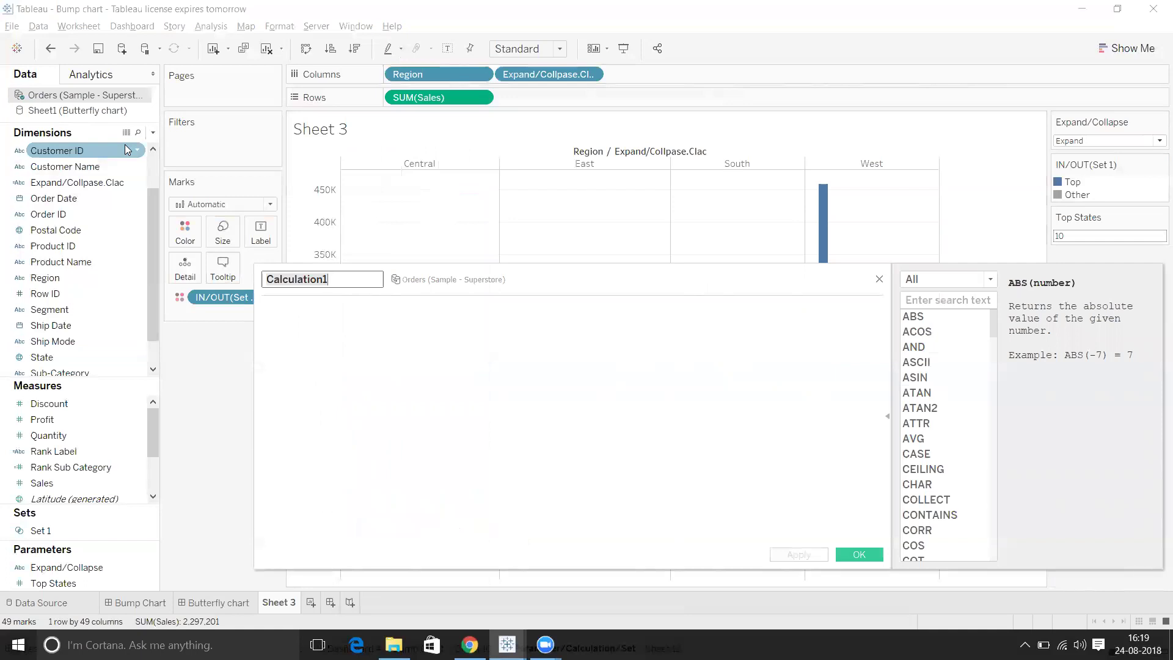
type("State")
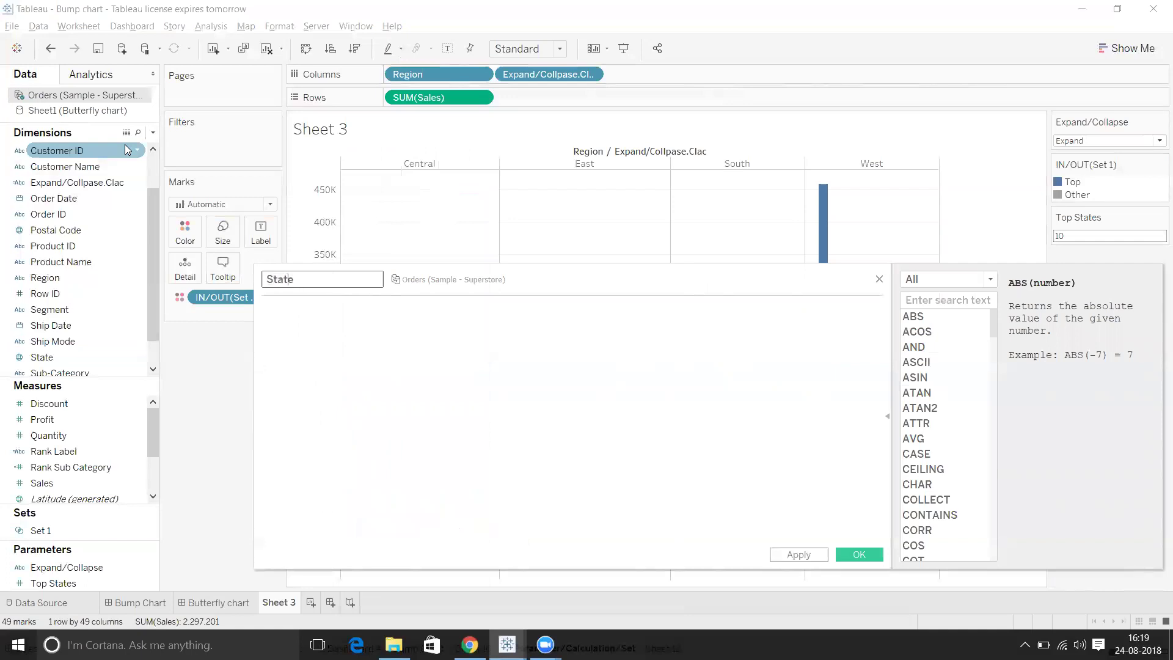
type("Top ")
type(" color")
Begin the Top State color formula with the condition IF [Expand/Collapse]="Expand".
left_click(281, 326)
type("IF")
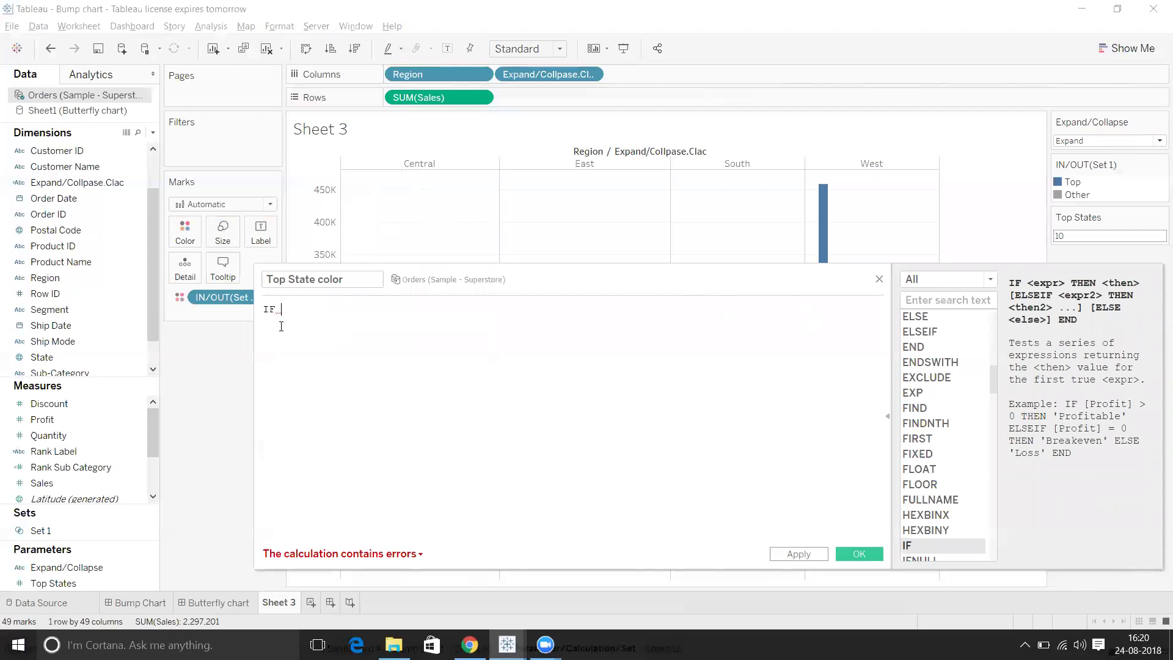
left_click_drag(67, 567, 352, 338)
type("=")
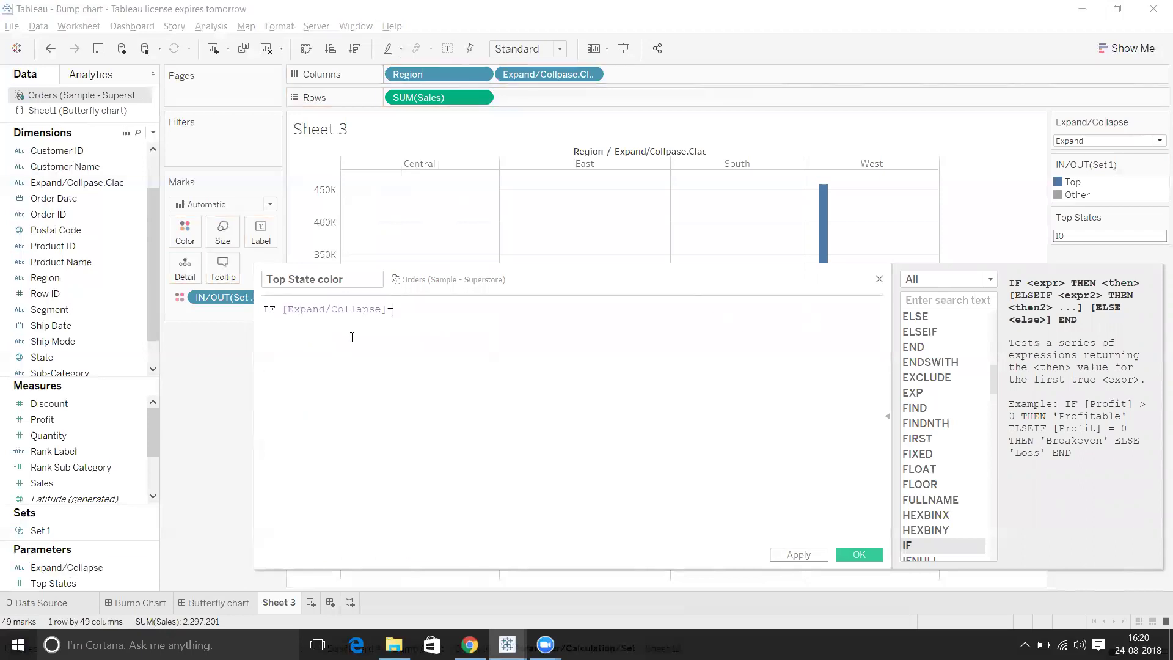
type("Ex")
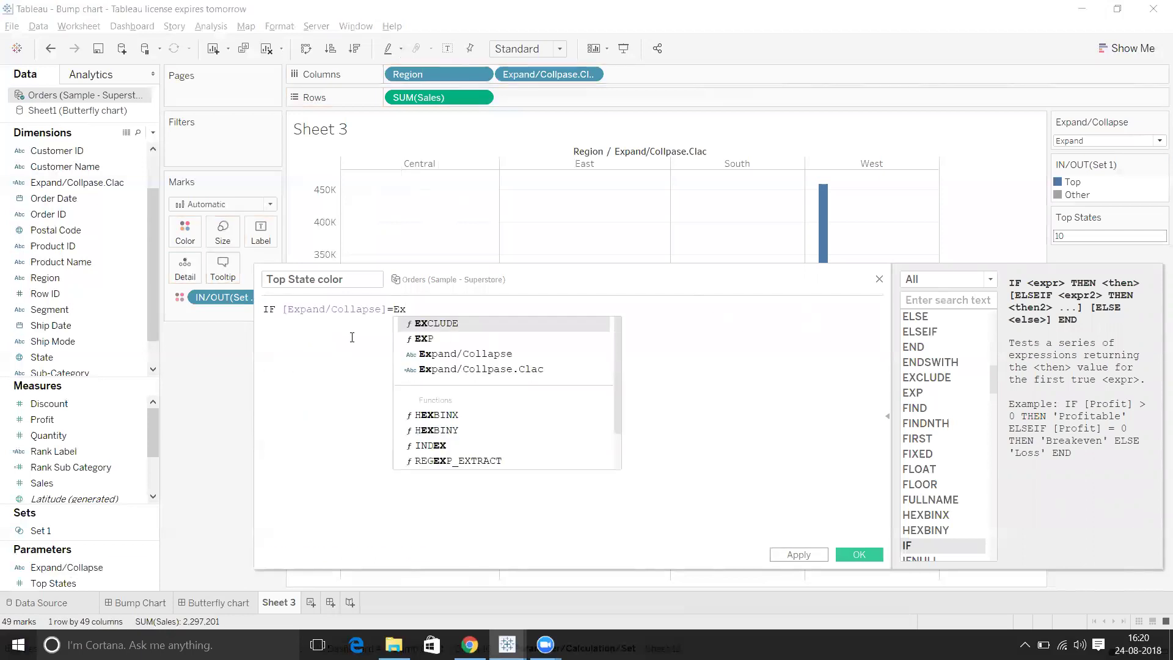
key("Down")
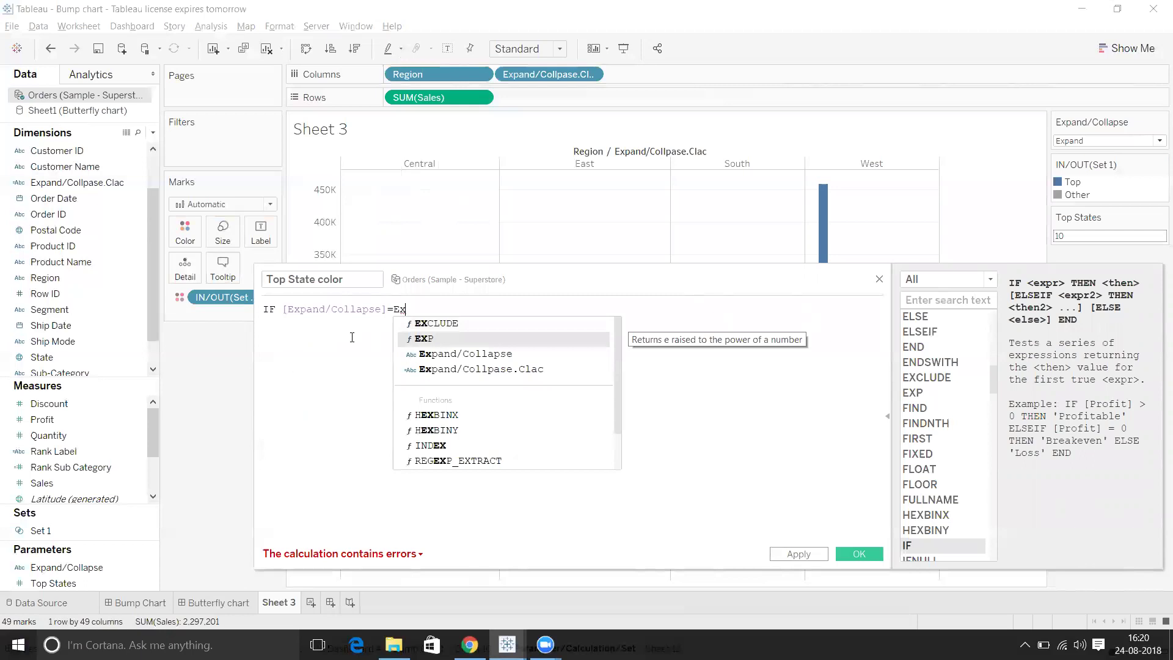
key("Left")
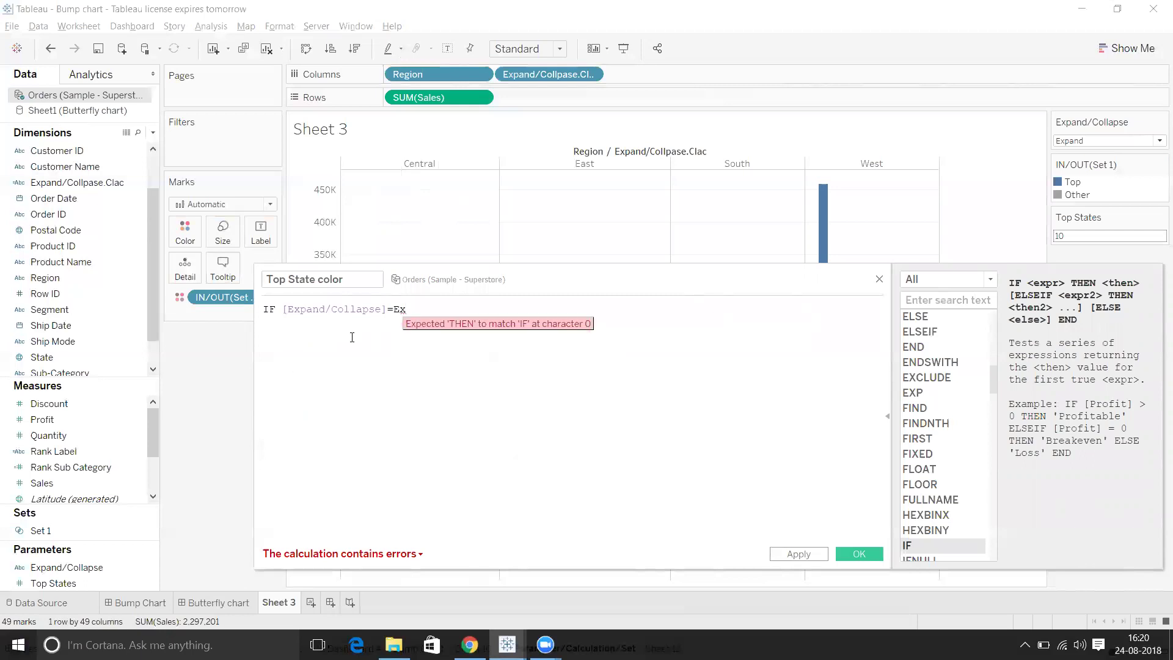
type("\"")
key("BackSpace")
key("Left")
type("\"Ex")
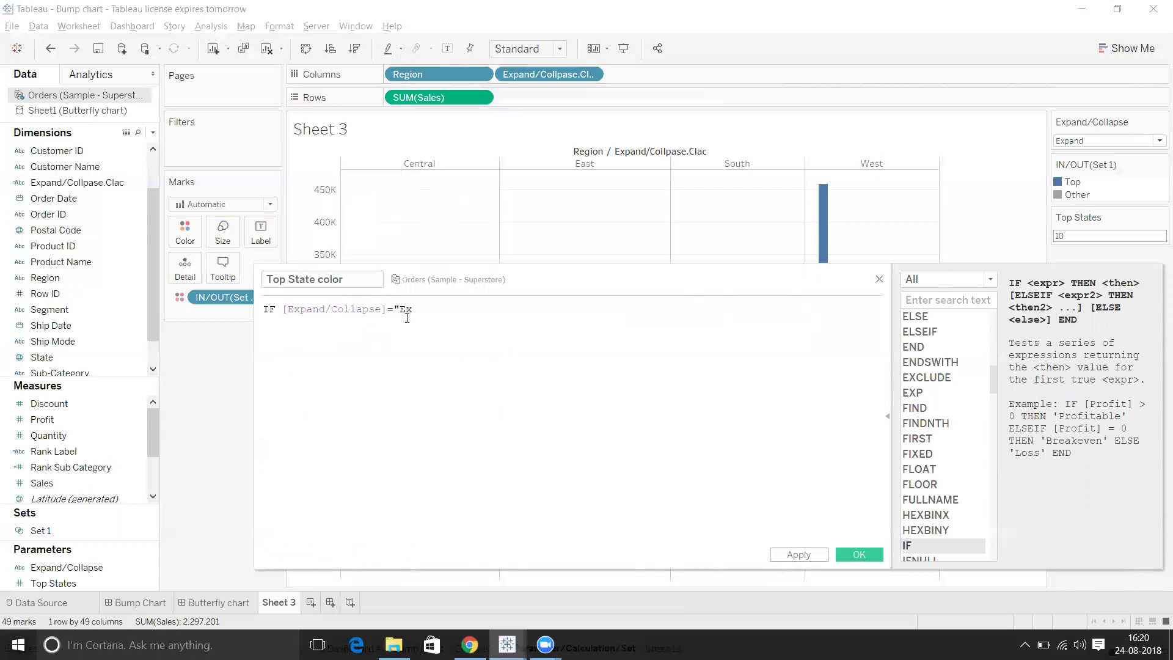
type("pand")
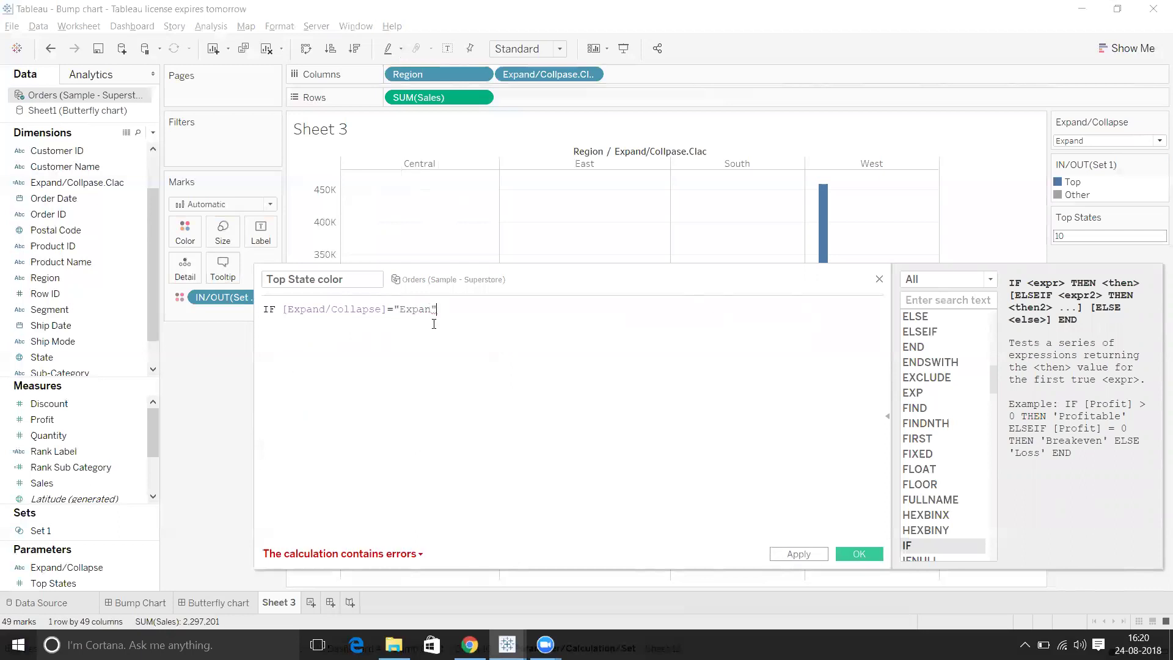
mouse_move(433, 324)
type("d")
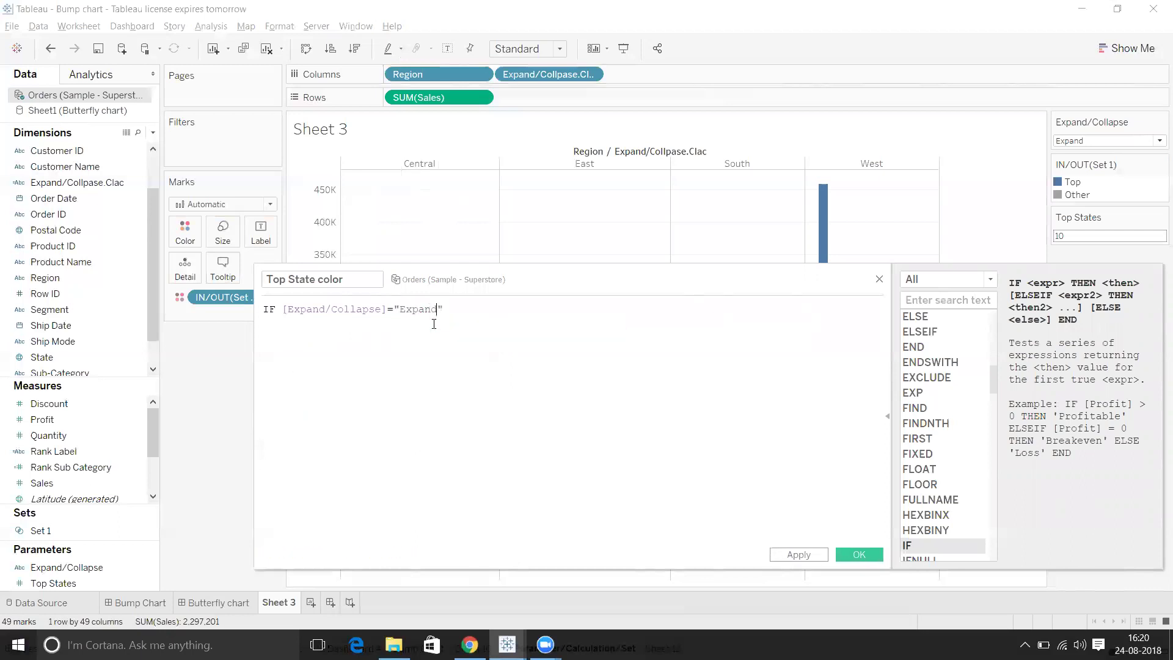
key("Return")
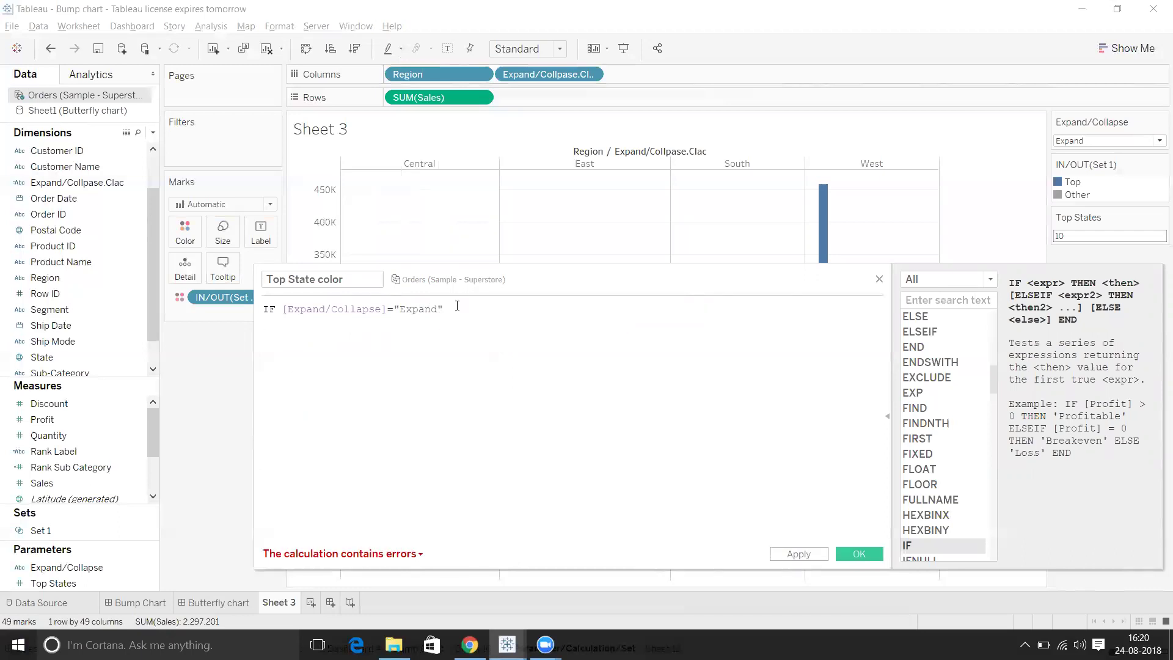
Complete the formula with THEN [Set 1] END and save the calculated field.
left_click_drag(61, 528, 311, 345)
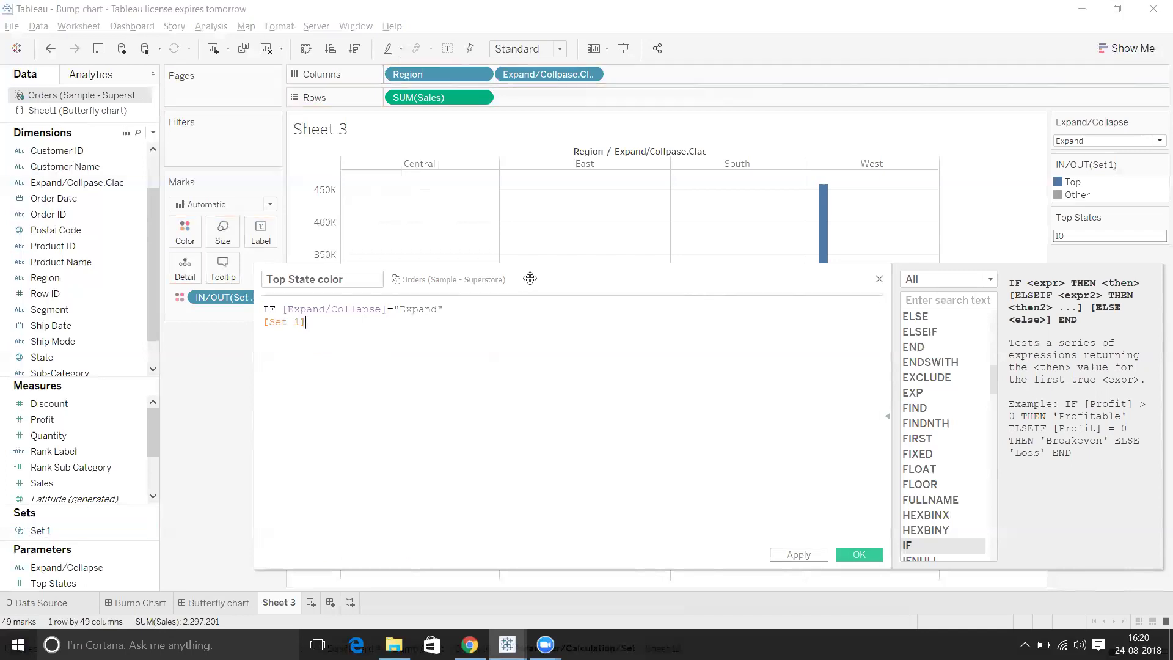
type("THEN")
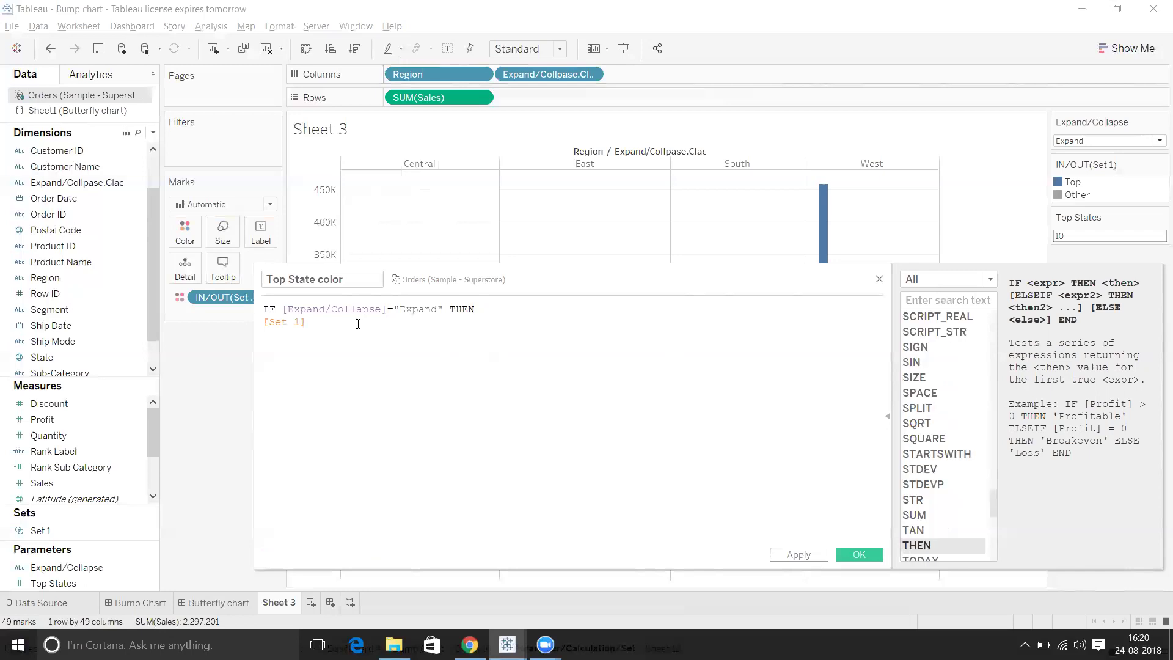
key("Return")
type("END")
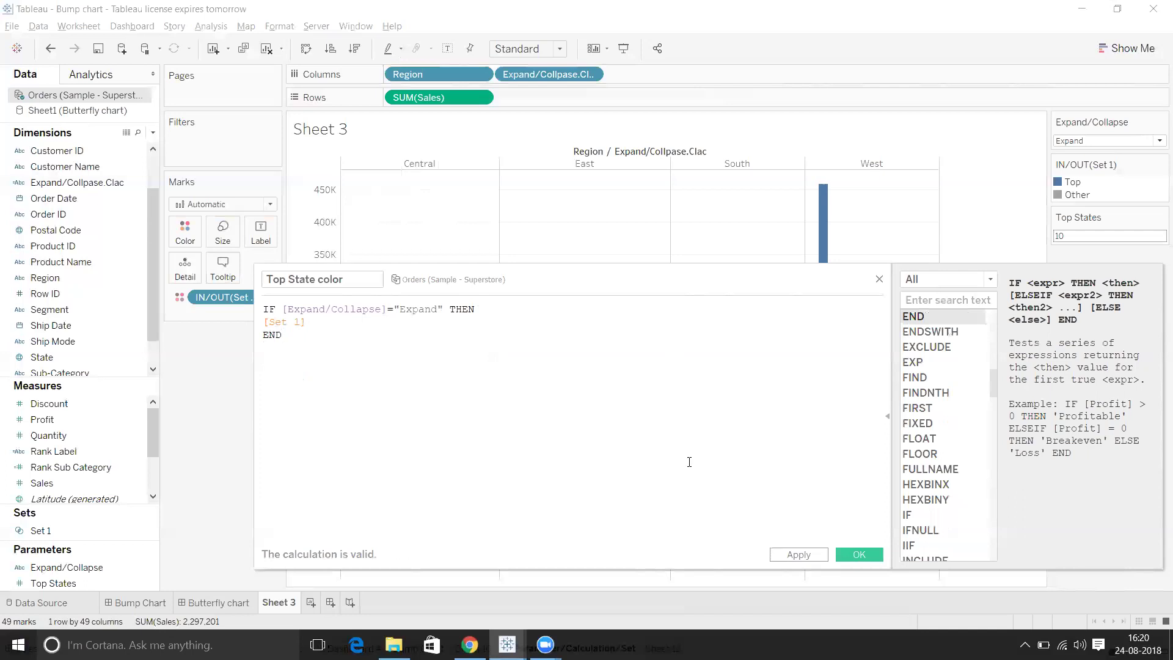
left_click(859, 555)
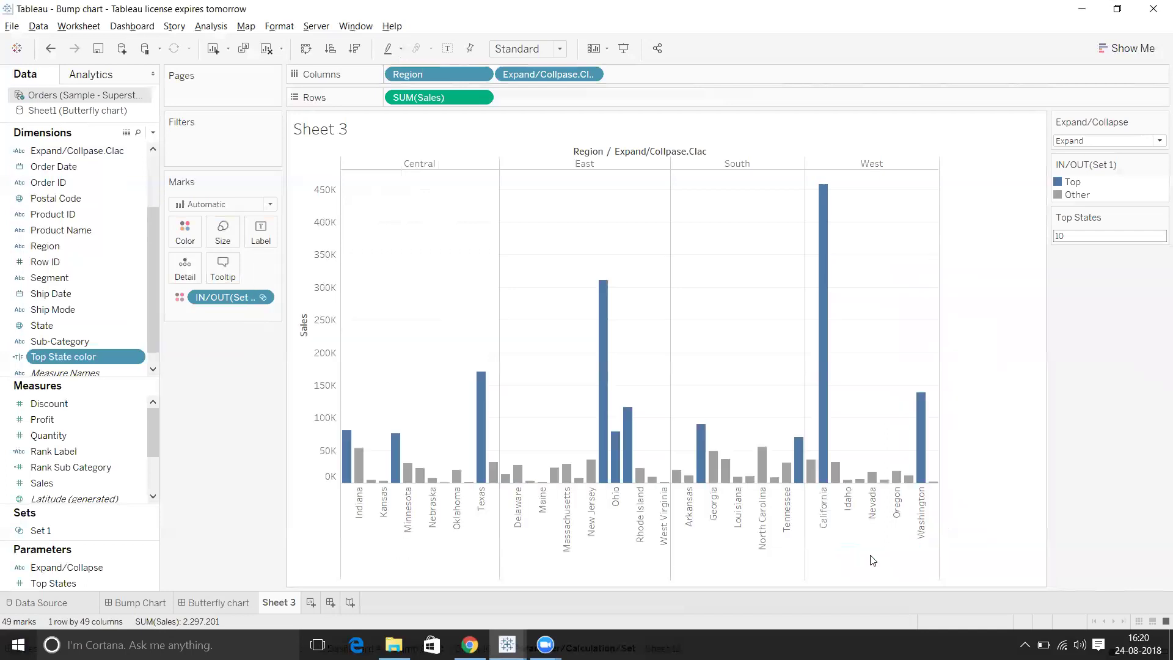
Replace the set on Color with the Top State color field and switch the Expand/Collapse parameter to Collapse.
left_click_drag(84, 356, 227, 298)
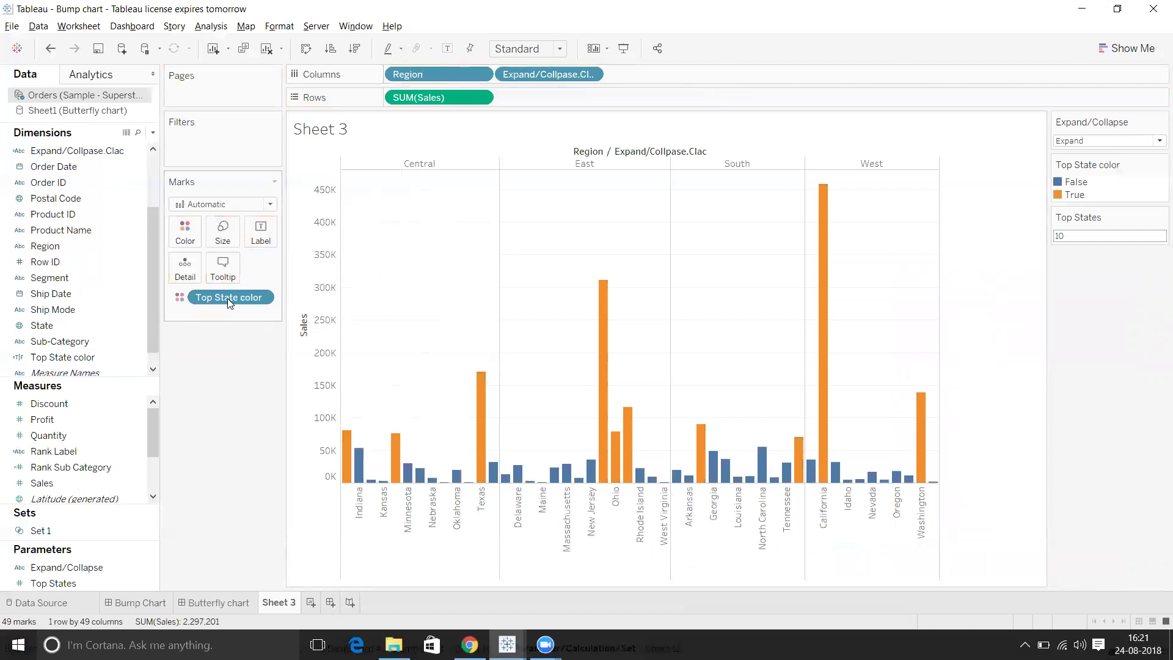
left_click(1072, 142)
left_click(1073, 162)
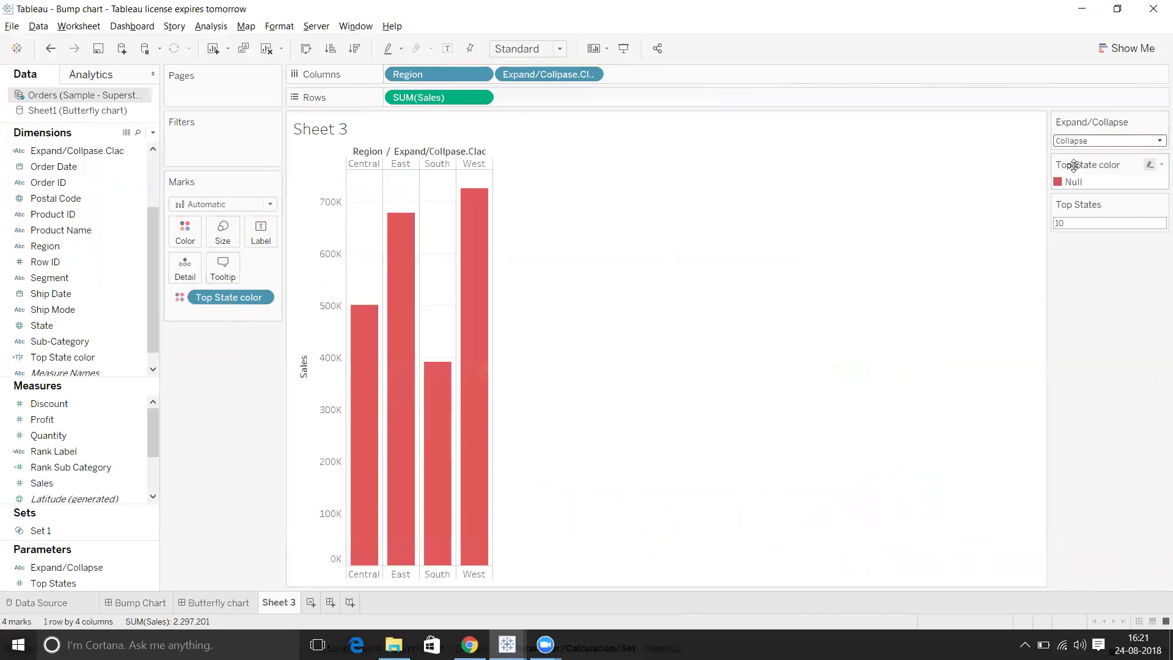
Fit the chart to Entire View and switch the Expand/Collapse parameter back to Expand.
left_click(558, 49)
left_click(534, 113)
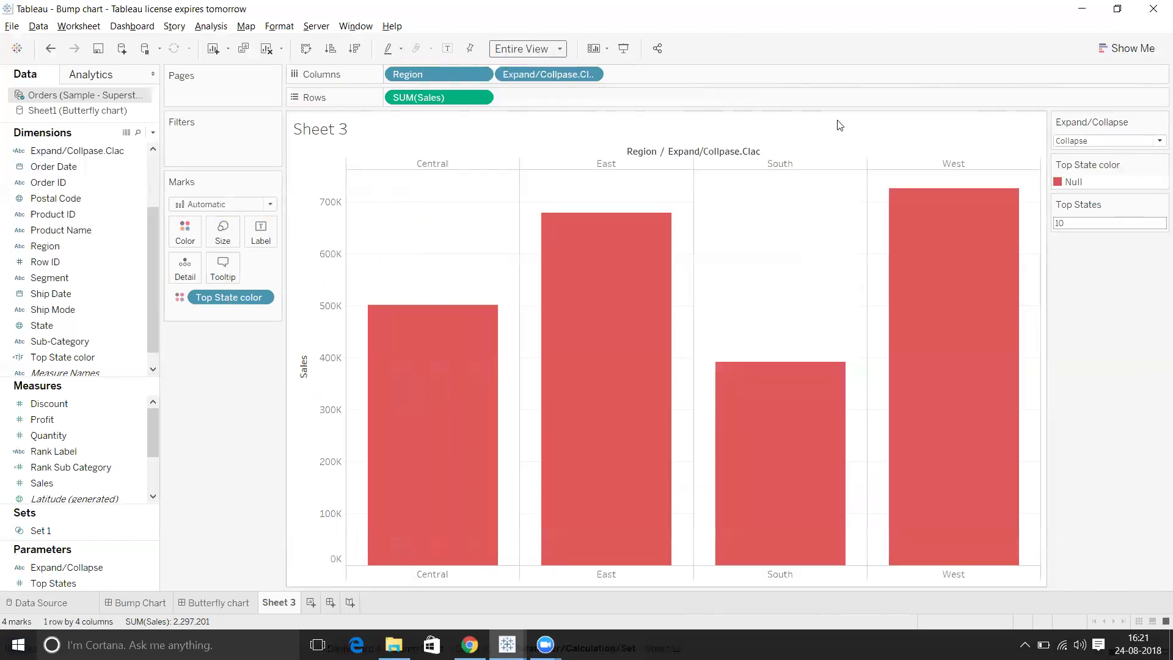
left_click(1078, 141)
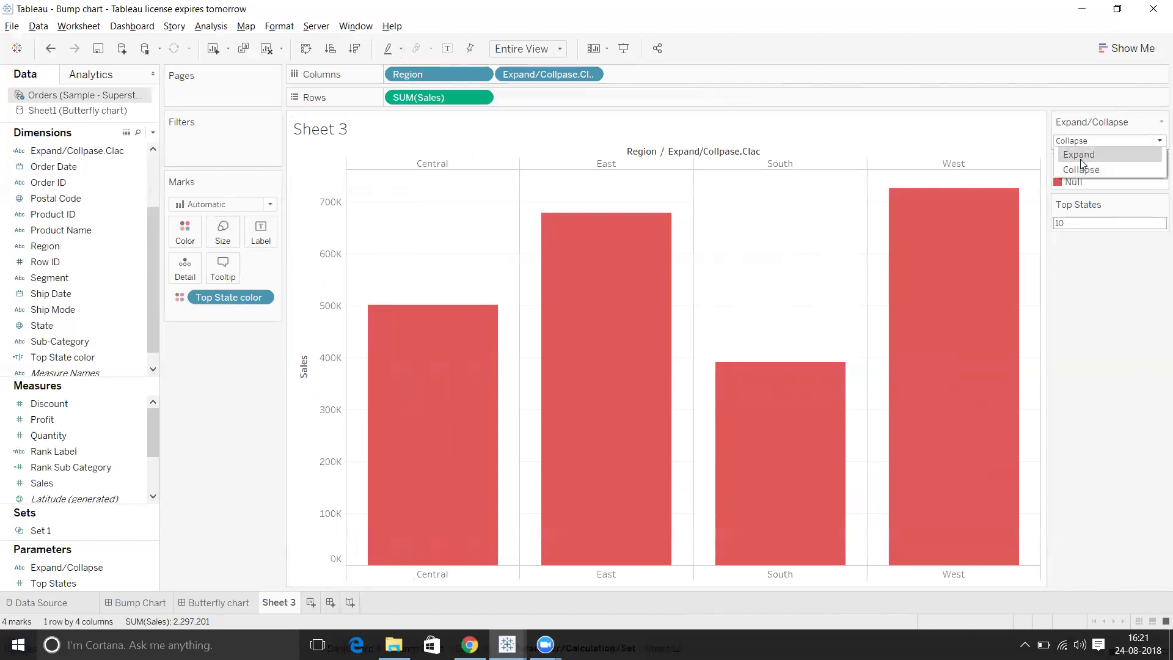
left_click(1080, 159)
Set the Top States parameter to 5 and sort the states within each region in ascending order of sales.
double_click(1066, 237)
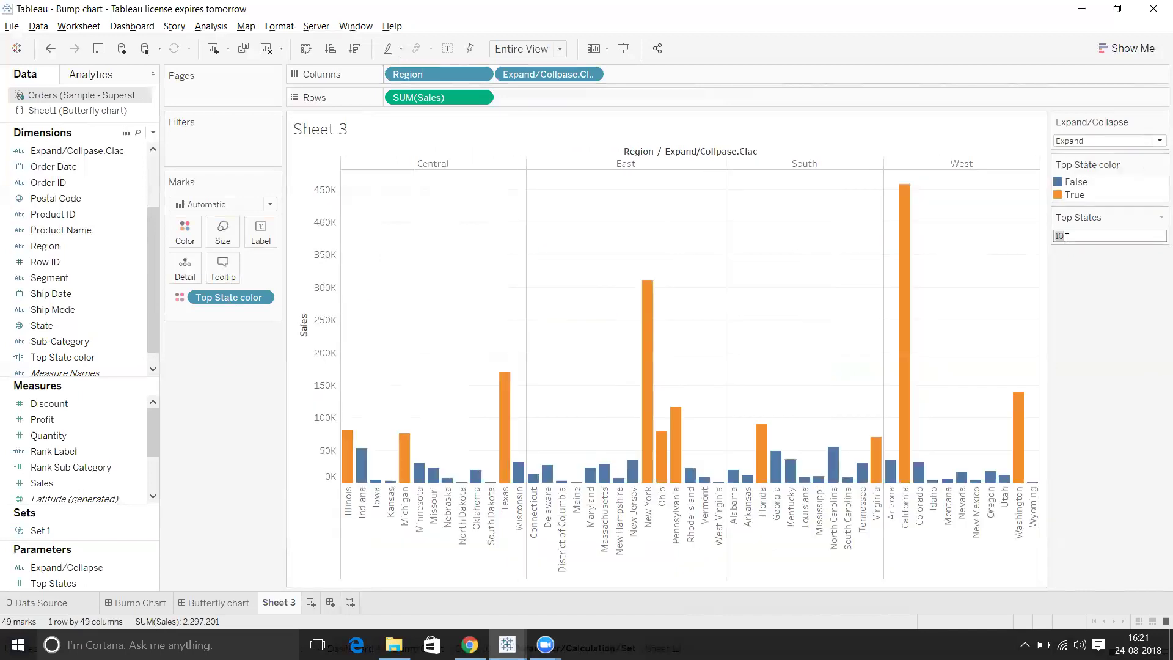
type("5")
key("Return")
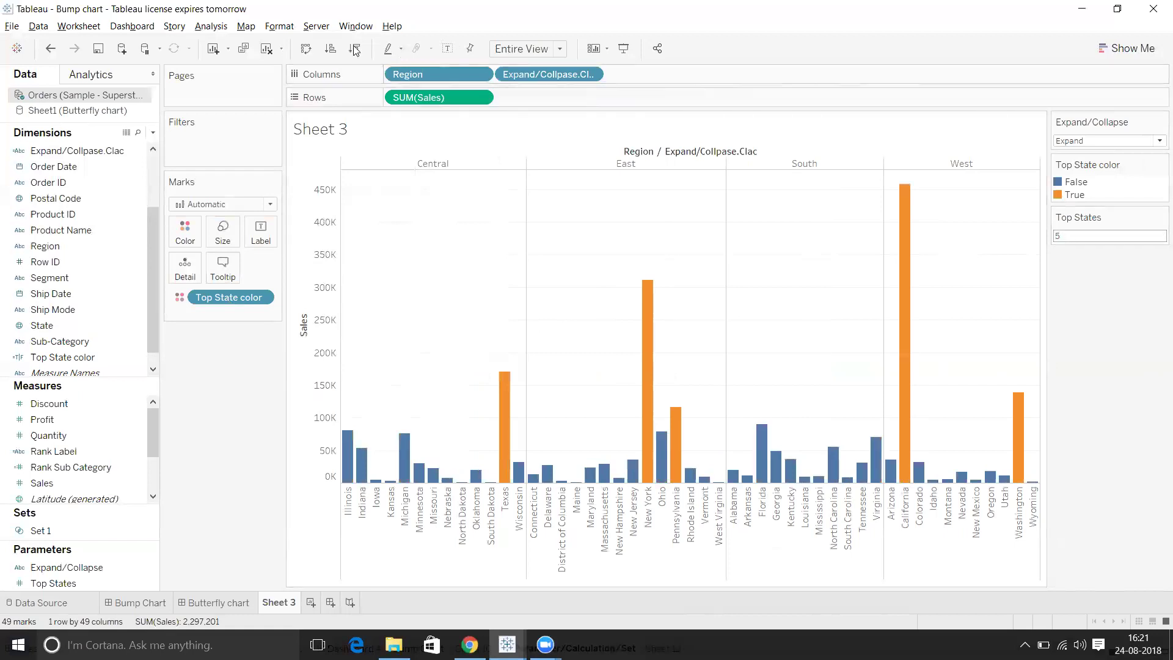
left_click(328, 50)
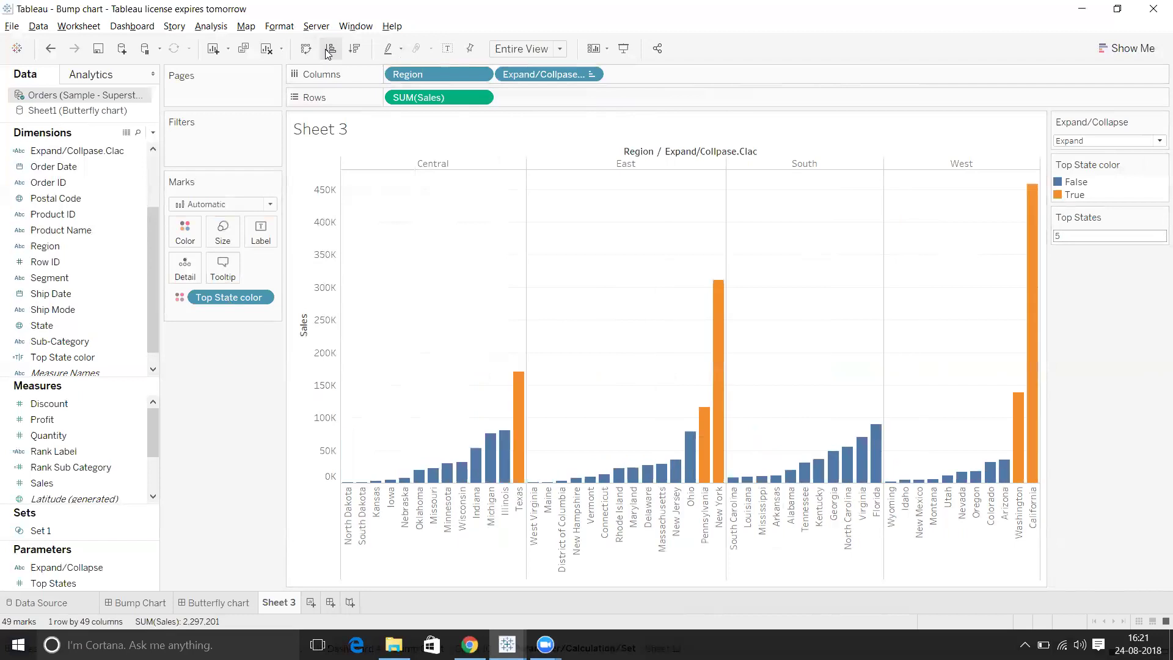